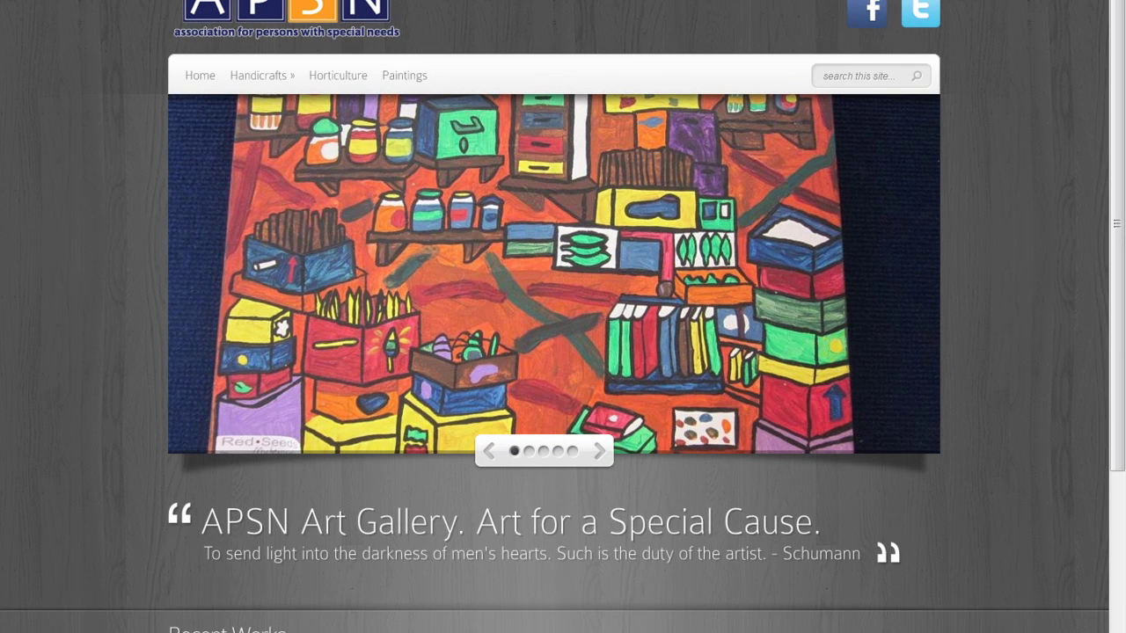
# Enter the admin address localhost/apsn/wp-admin in the browser's address bar.
pyautogui.write('wp-admin')
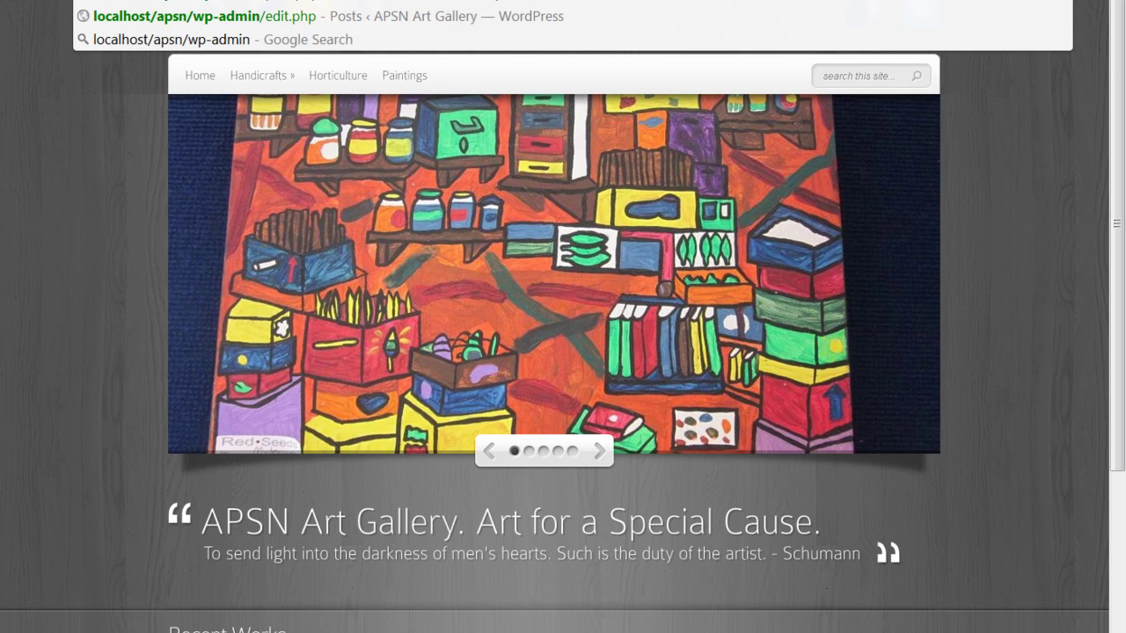
# Load the admin login page and log in with the administrator username and password.
pyautogui.press('Return')
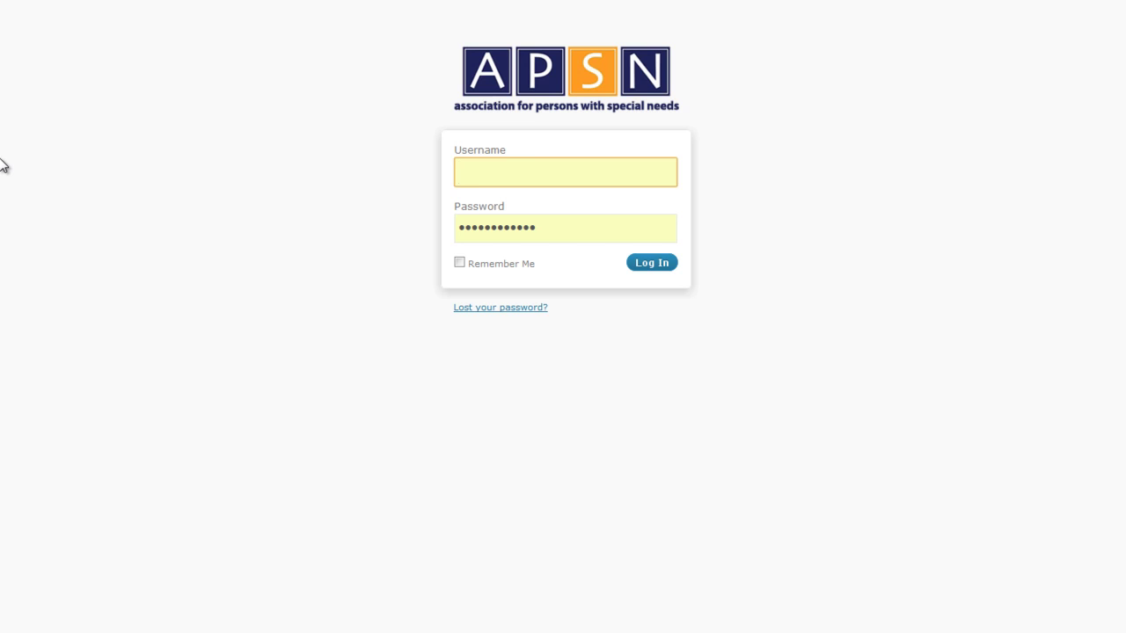
pyautogui.write('admin')
pyautogui.press('Tab')
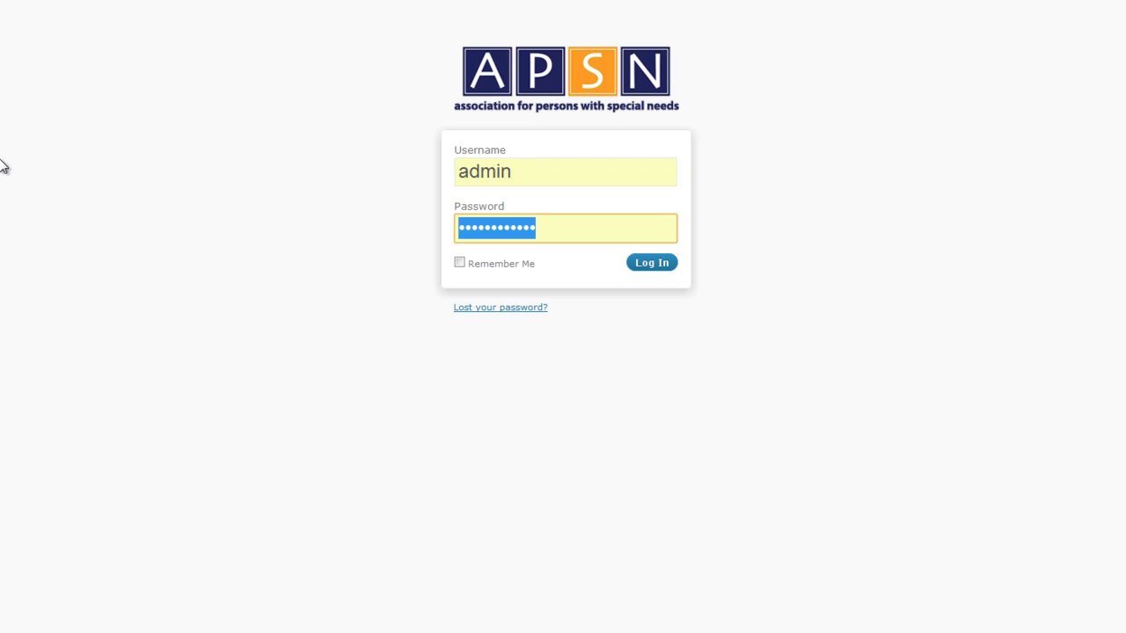
pyautogui.write('•')
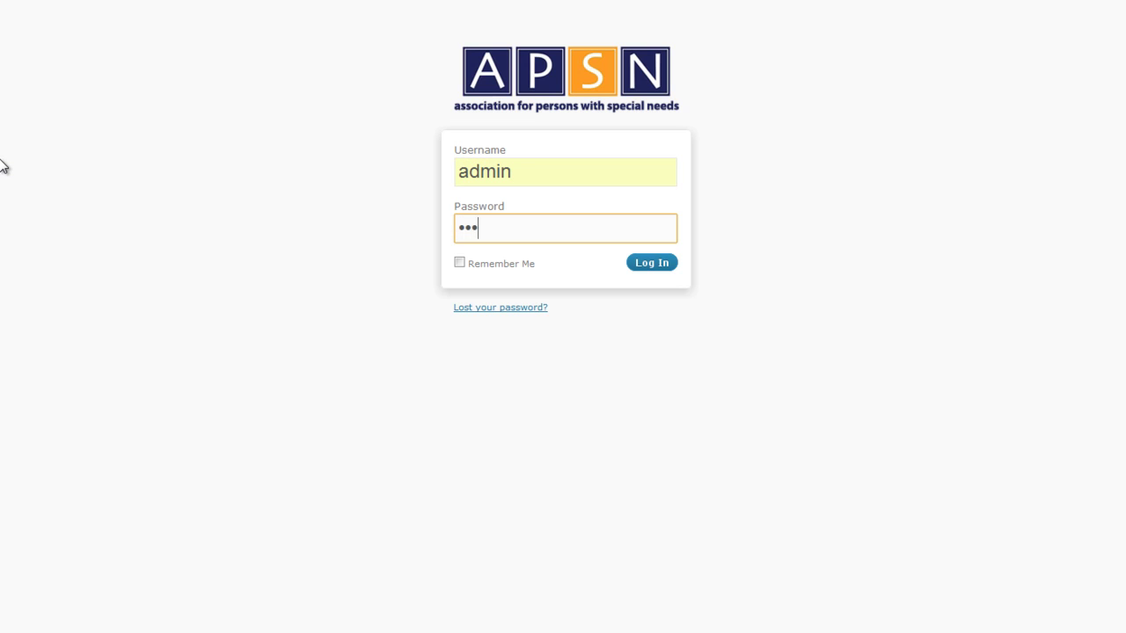
pyautogui.write('•••••••••••')
pyautogui.click(653, 265)
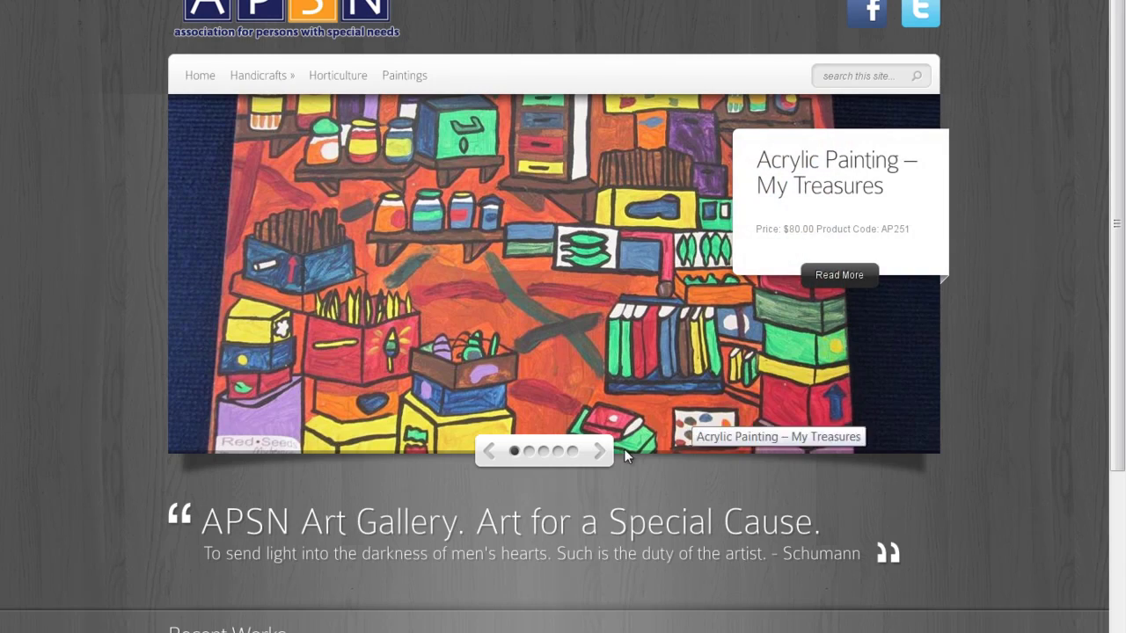
# Advance the front-page painting slider two slides and scroll down the page.
pyautogui.click(606, 455)
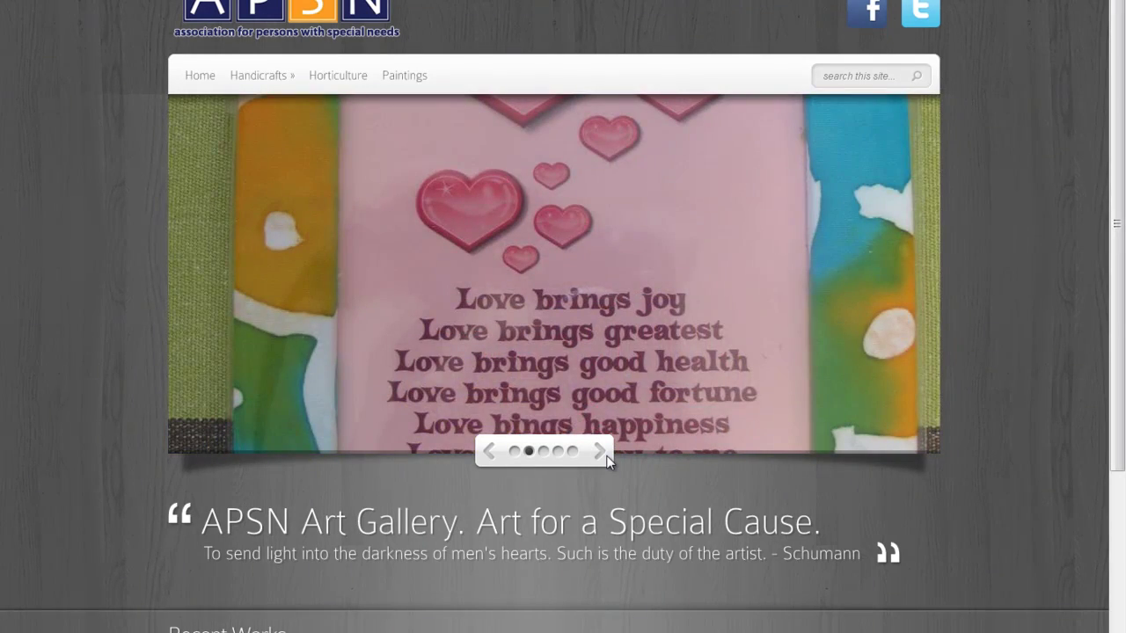
pyautogui.click(607, 456)
pyautogui.scroll(-3, 674, 452)
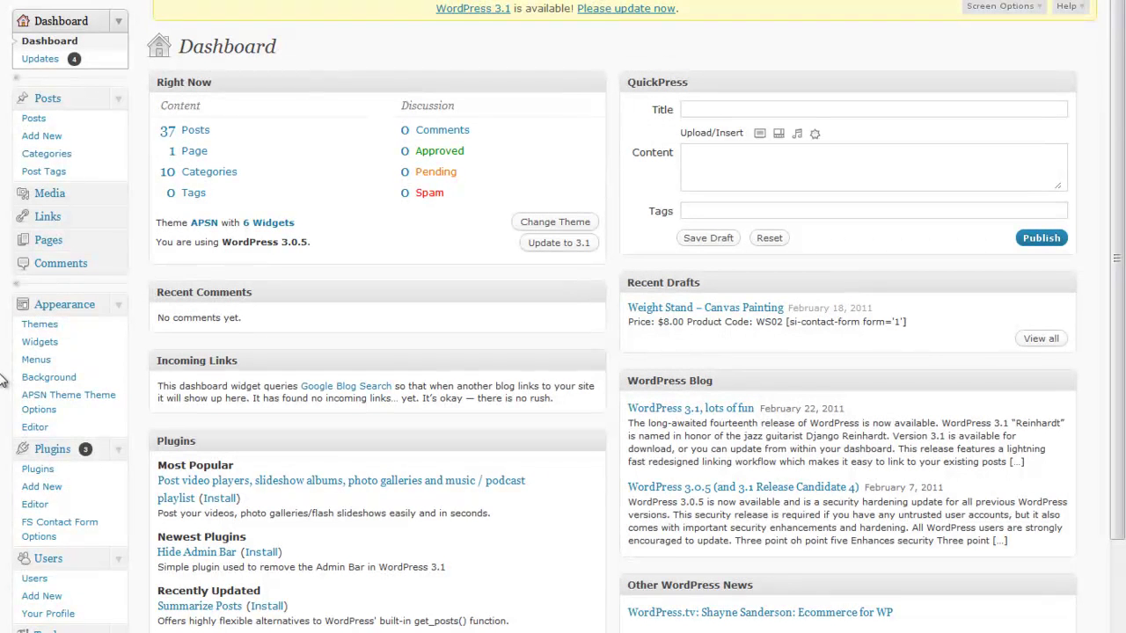
# Open the Posts list and expand the Pages sub-options in the admin sidebar.
pyautogui.click(88, 126)
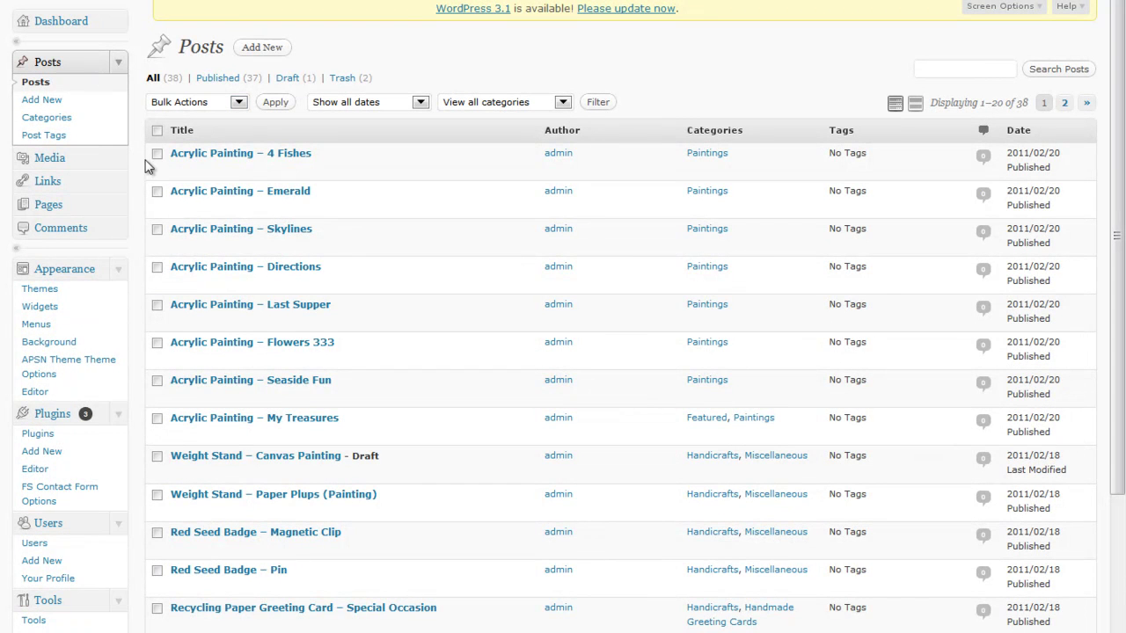
pyautogui.click(121, 203)
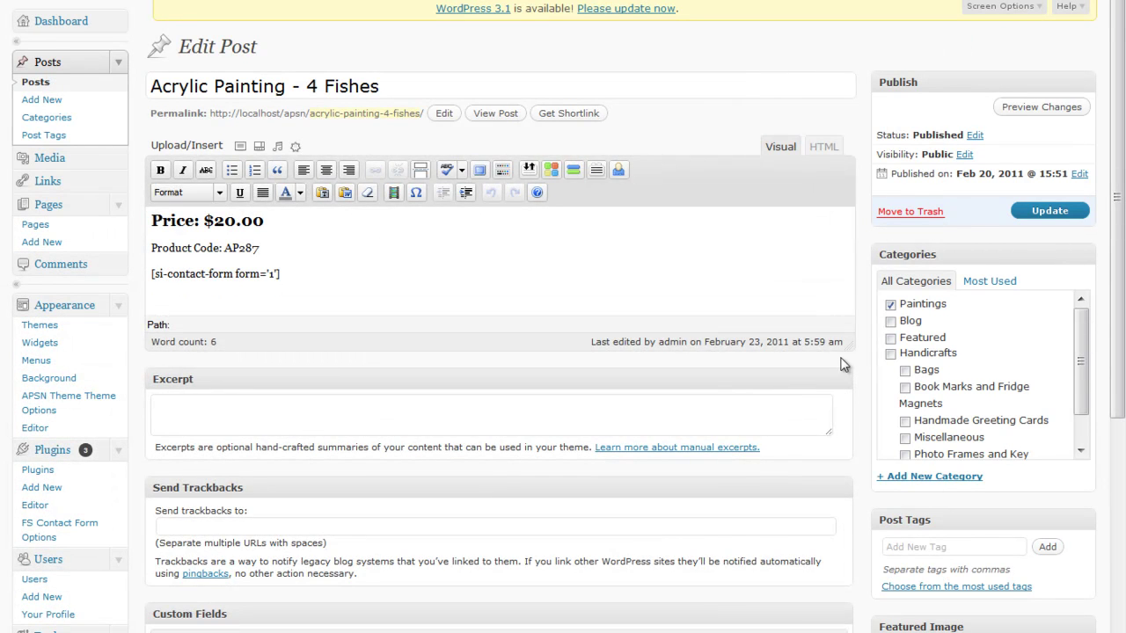
# Enlarge the 4 Fishes editing area, look through the post, and return to the Posts list.
pyautogui.moveTo(847, 348); pyautogui.dragTo(847, 602)
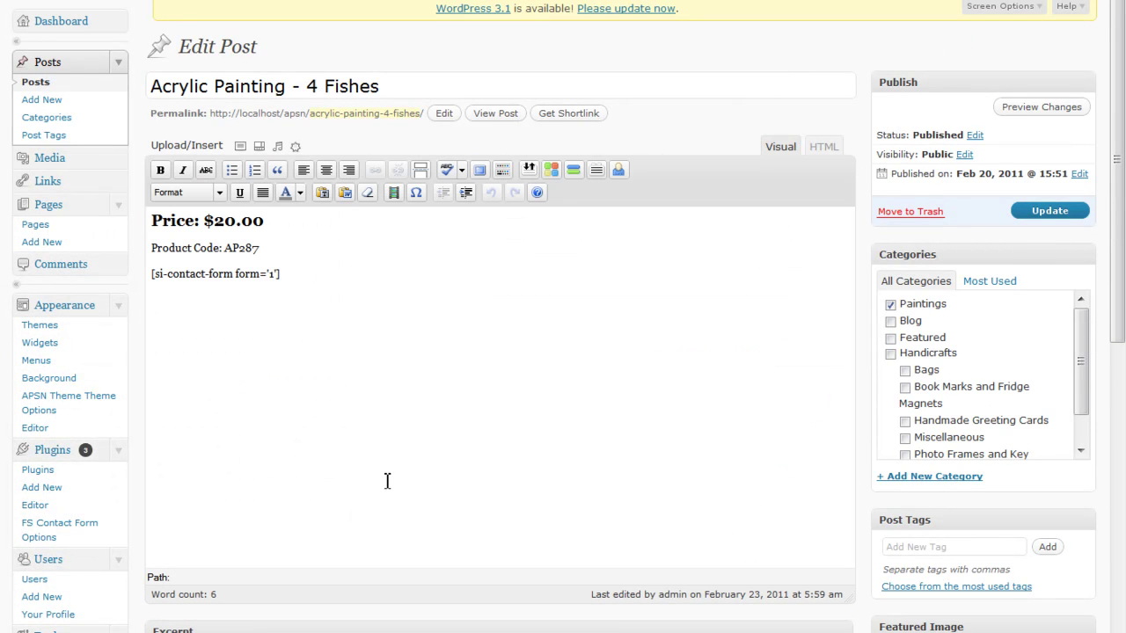
pyautogui.scroll(-5, 297, 486)
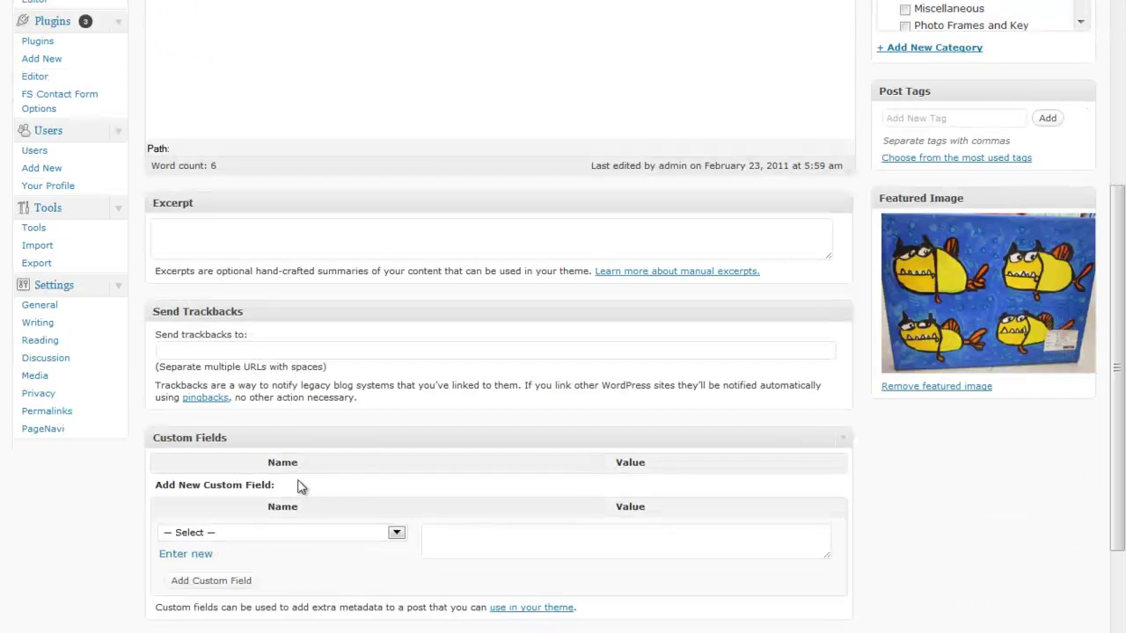
pyautogui.scroll(-3, 344, 467)
pyautogui.scroll(7, 346, 445)
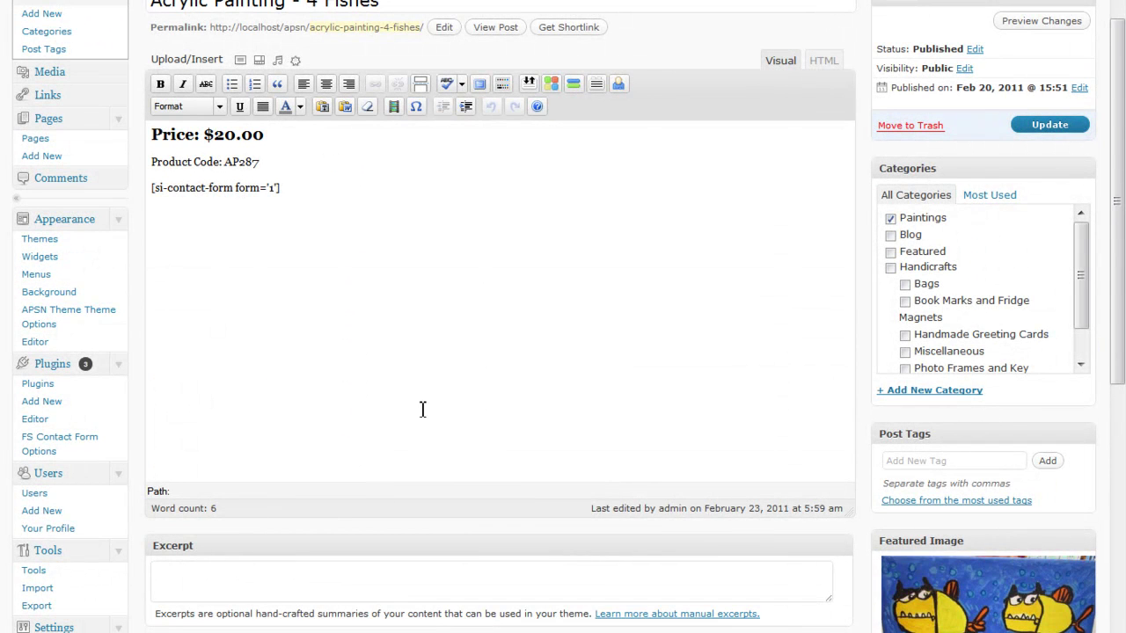
pyautogui.scroll(1, 446, 355)
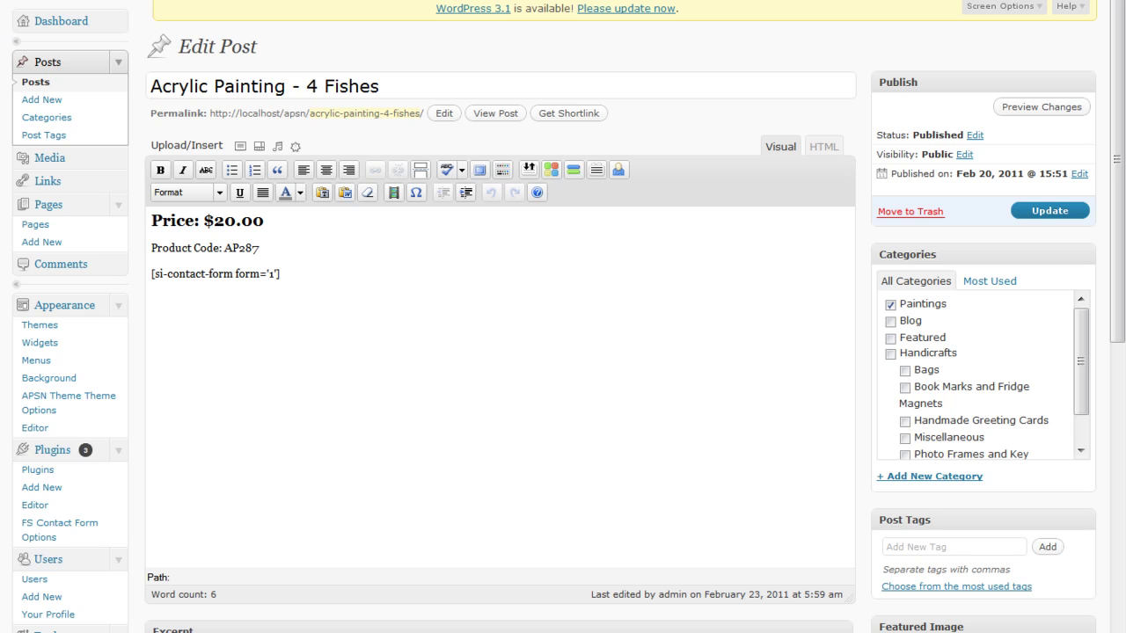
pyautogui.hotkey('alt', 'Left')
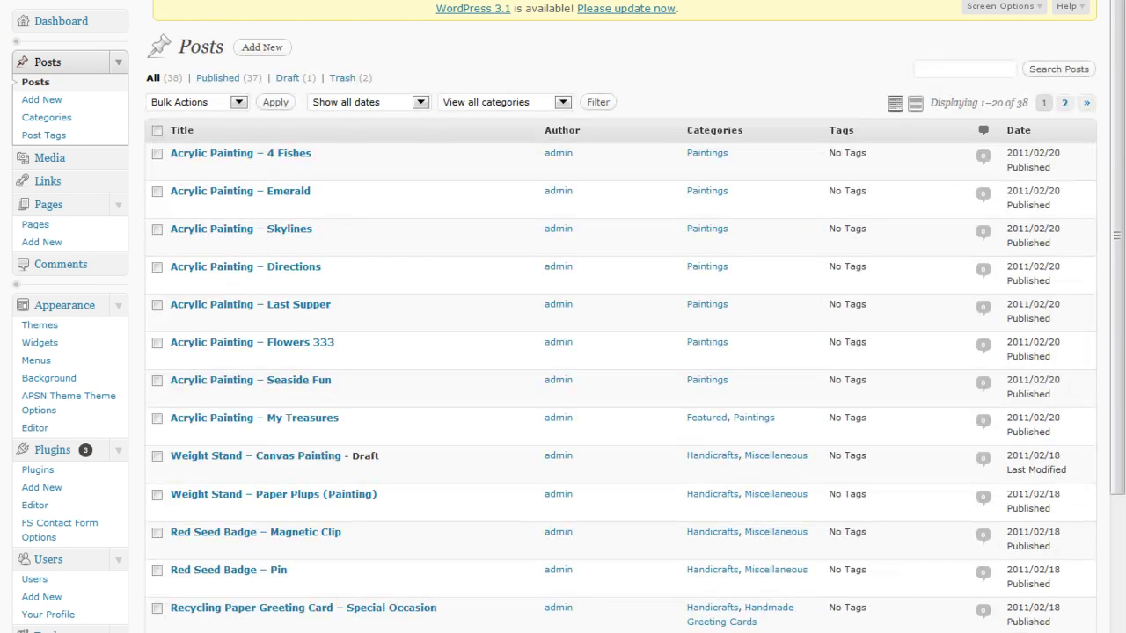
# Collapse the sidebar menus, re-expand Posts, and reload the All Posts list.
pyautogui.click(121, 63)
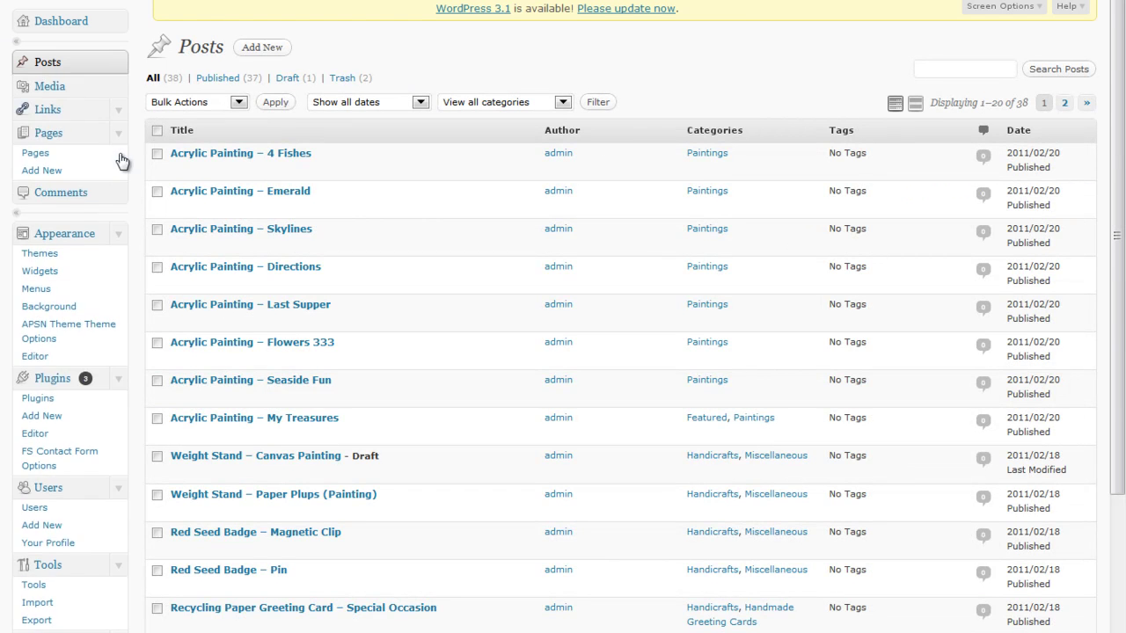
pyautogui.click(119, 136)
pyautogui.click(118, 198)
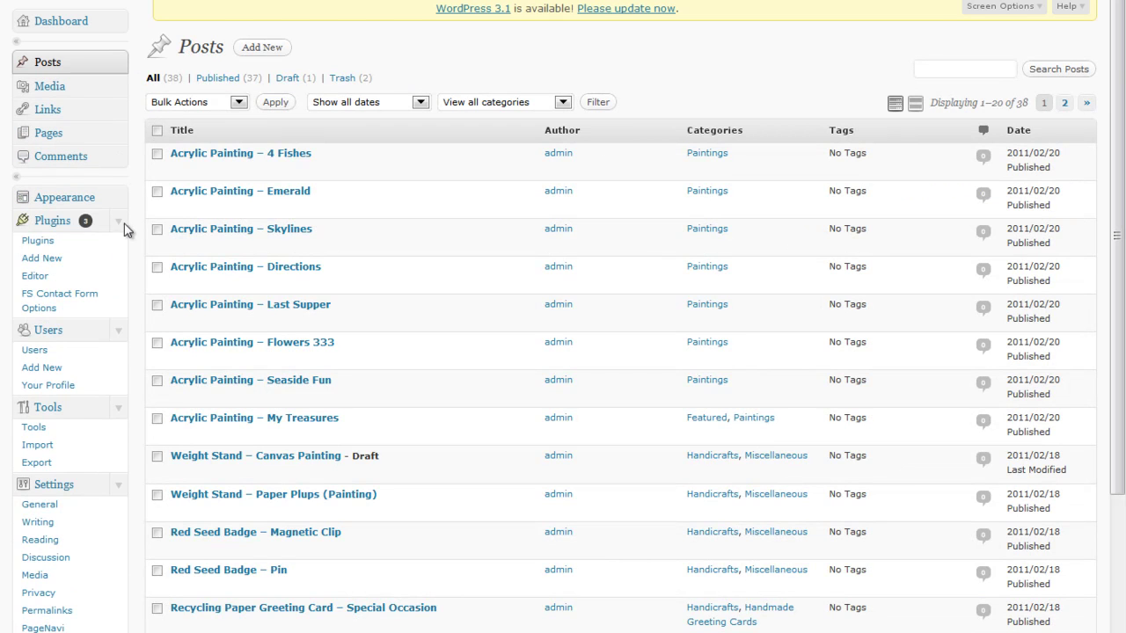
pyautogui.click(118, 222)
pyautogui.click(118, 244)
pyautogui.click(118, 265)
pyautogui.click(118, 291)
pyautogui.click(119, 63)
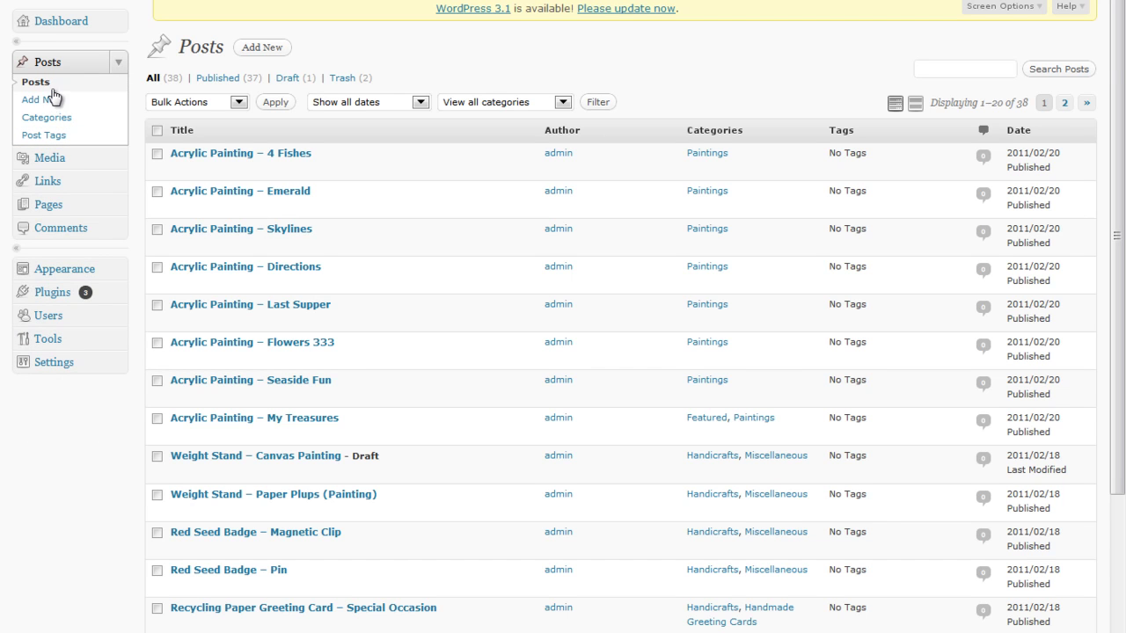
pyautogui.click(95, 86)
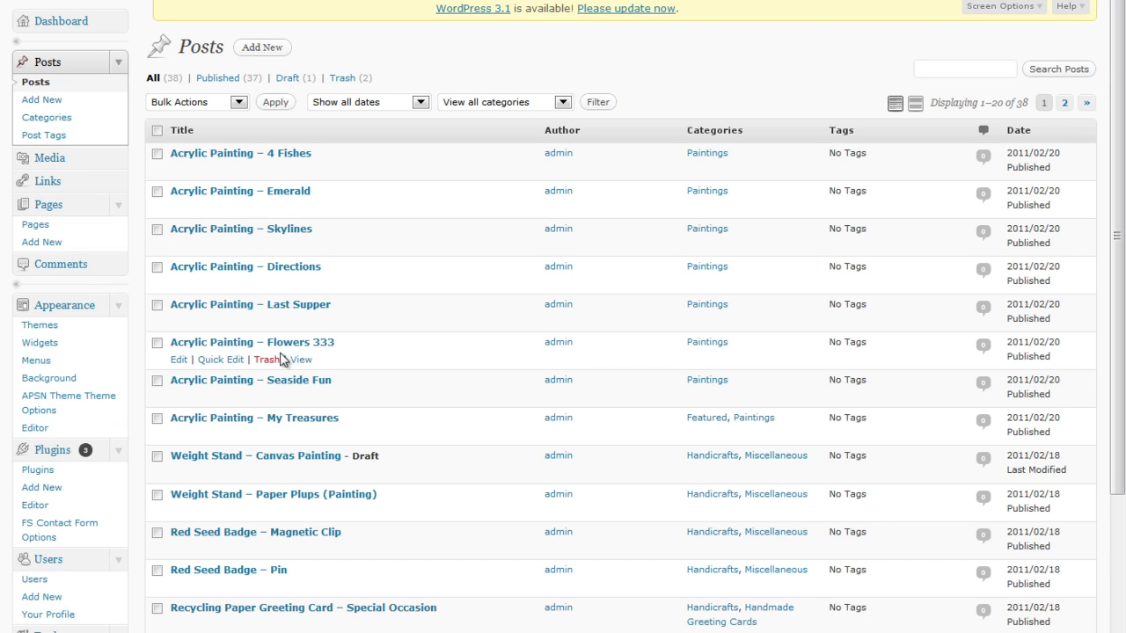
# Open the 4 Fishes post editor and a blank new post in separate tabs.
pyautogui.rightClick(187, 179)
pyautogui.click(215, 181)
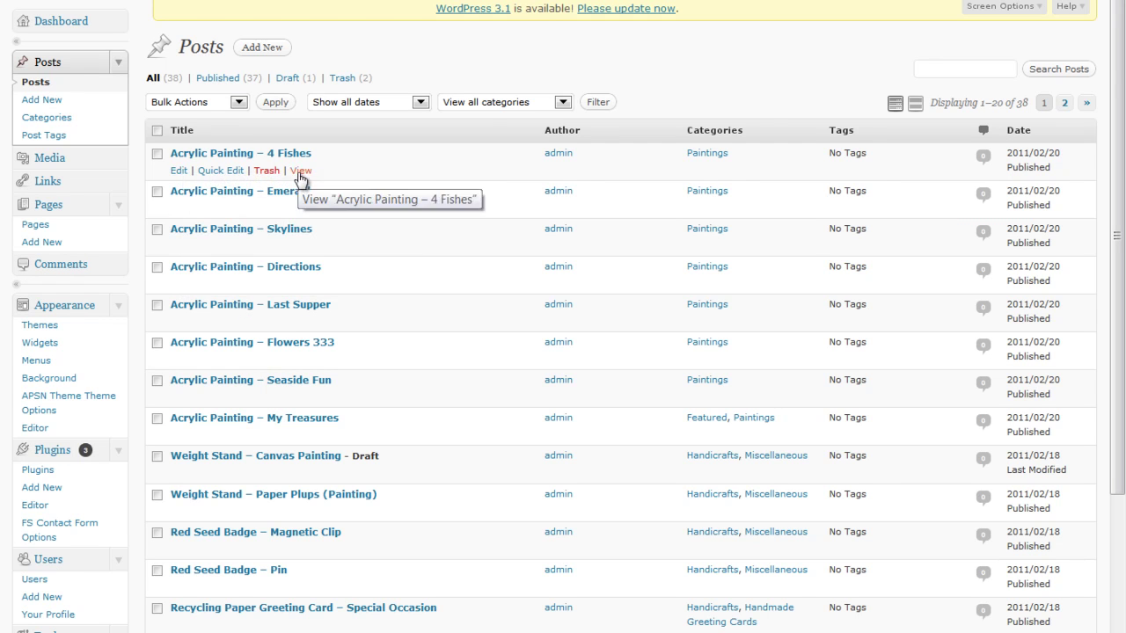
pyautogui.hotkey('ctrl', 'Tab')
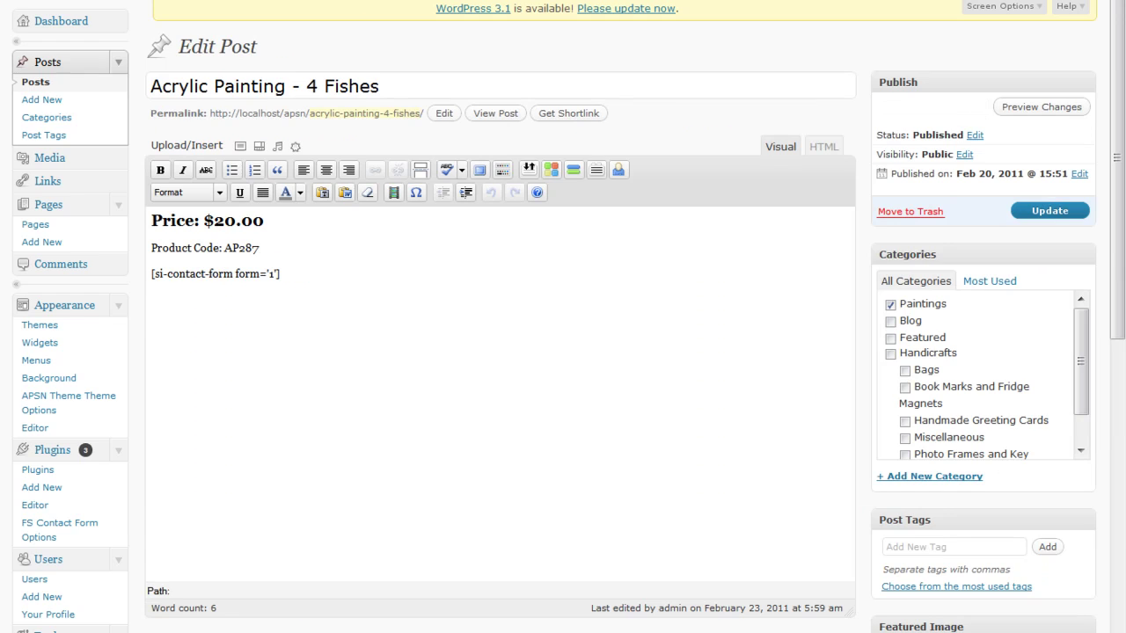
pyautogui.rightClick(77, 102)
pyautogui.click(134, 113)
pyautogui.hotkey('ctrl', 'Tab')
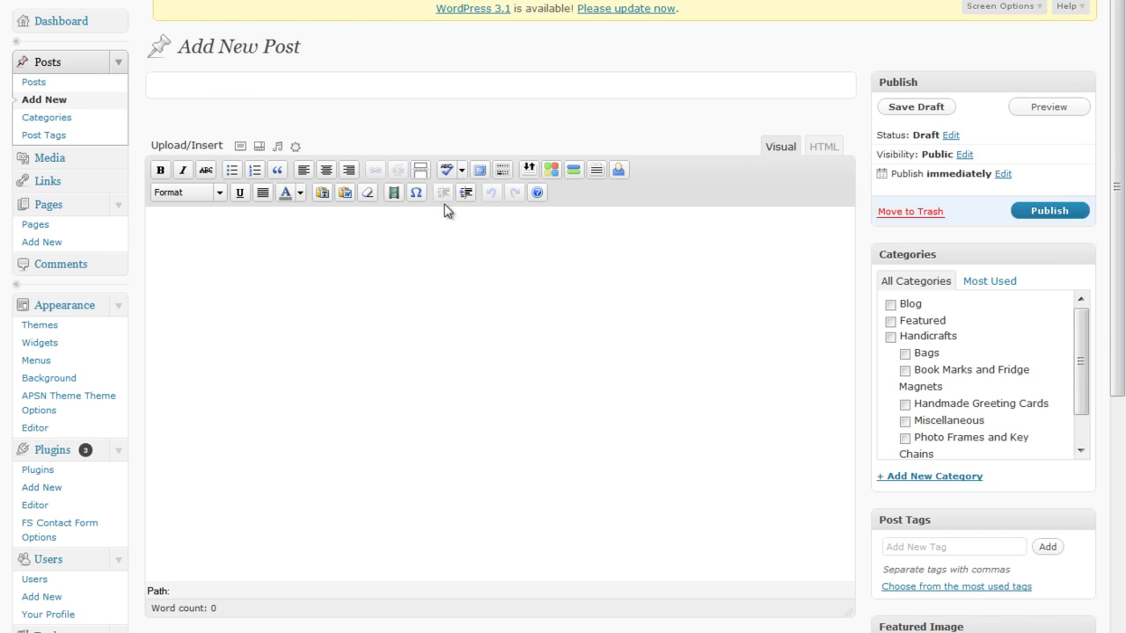
# Copy the title 'Acrylic Painting - 4 Fishes' into the new post, then open a Computer window.
pyautogui.click(409, 0)
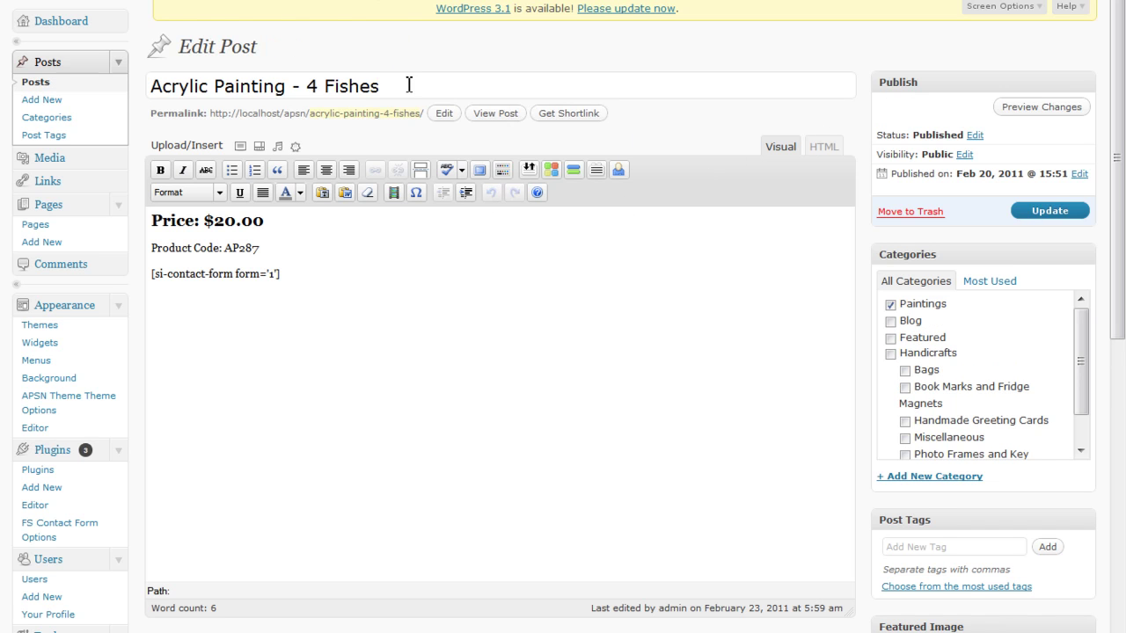
pyautogui.moveTo(407, 86); pyautogui.dragTo(4, 30)
pyautogui.hotkey('ctrl', 'c')
pyautogui.click(408, 0)
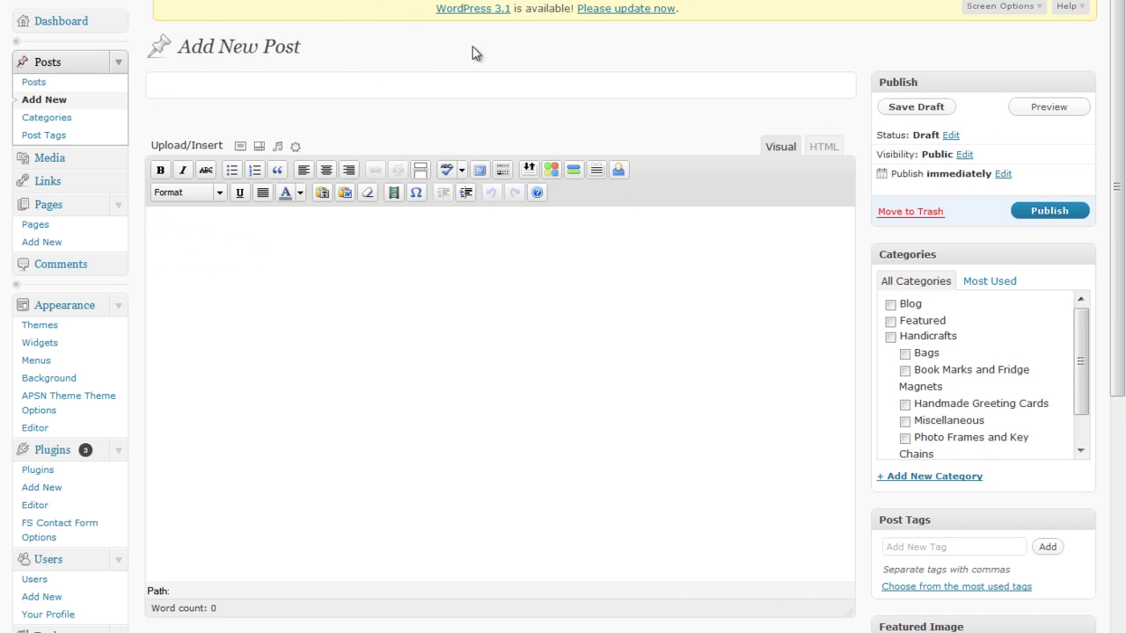
pyautogui.hotkey('ctrl', 'v')
pyautogui.press('super')
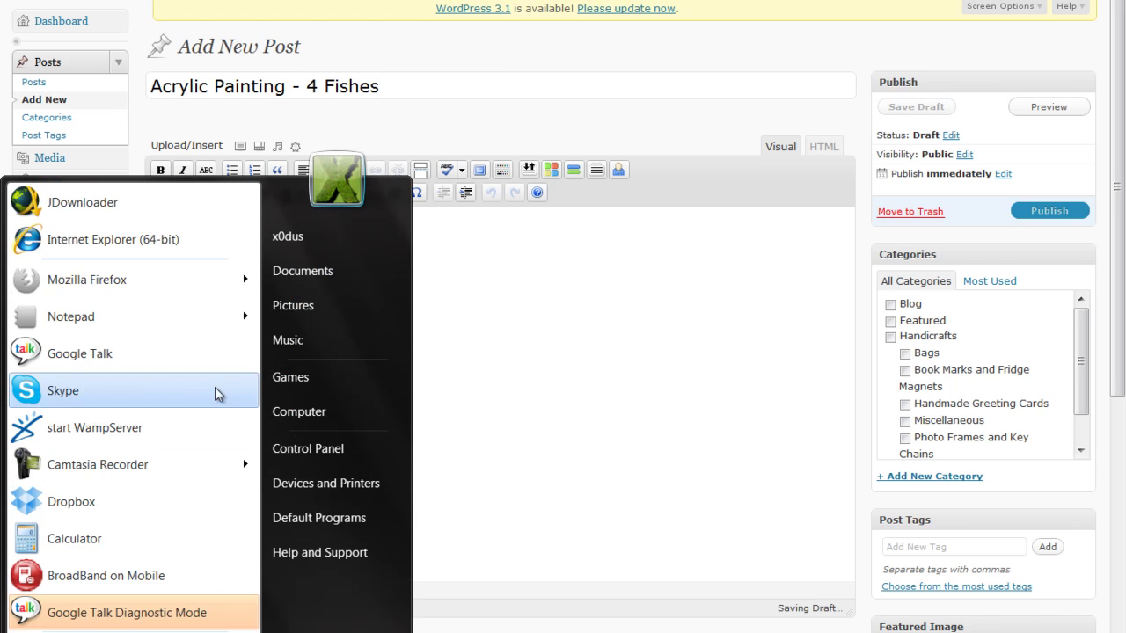
pyautogui.click(302, 412)
# Browse to the acrylic painting website pictures folder and open the cats painting large.
pyautogui.click(106, 83)
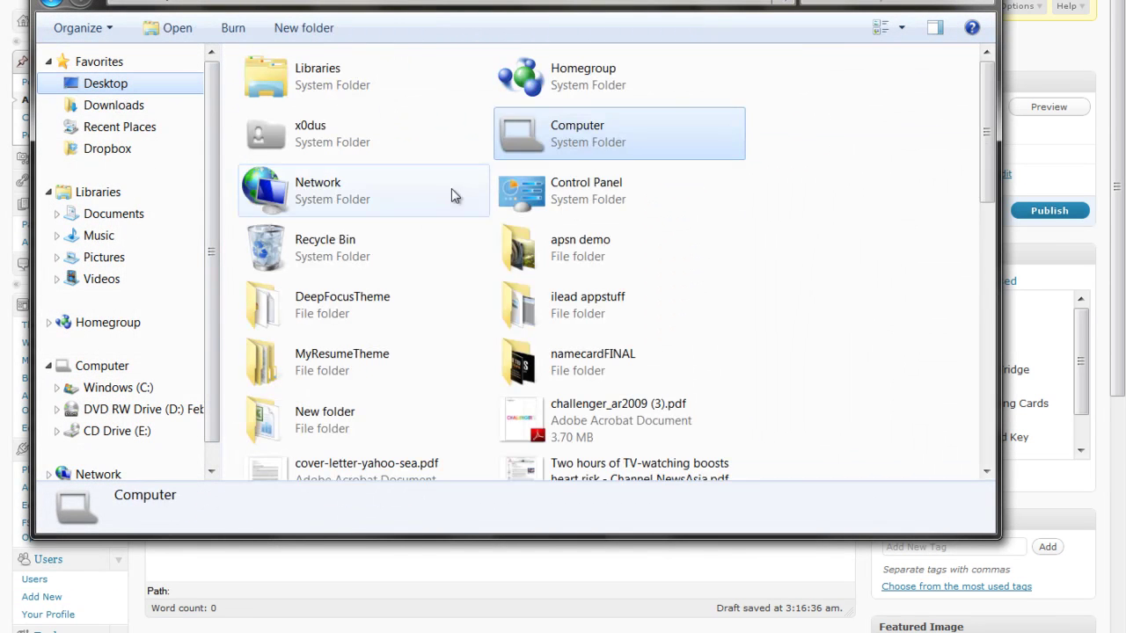
pyautogui.click(738, 255)
pyautogui.press('Return')
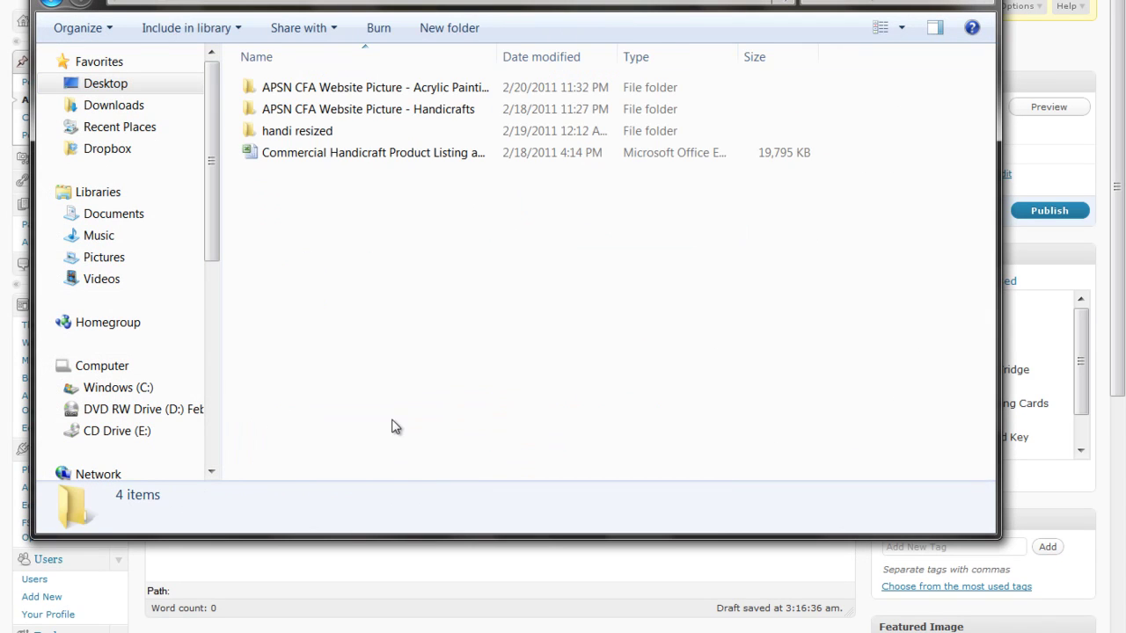
pyautogui.click(378, 134)
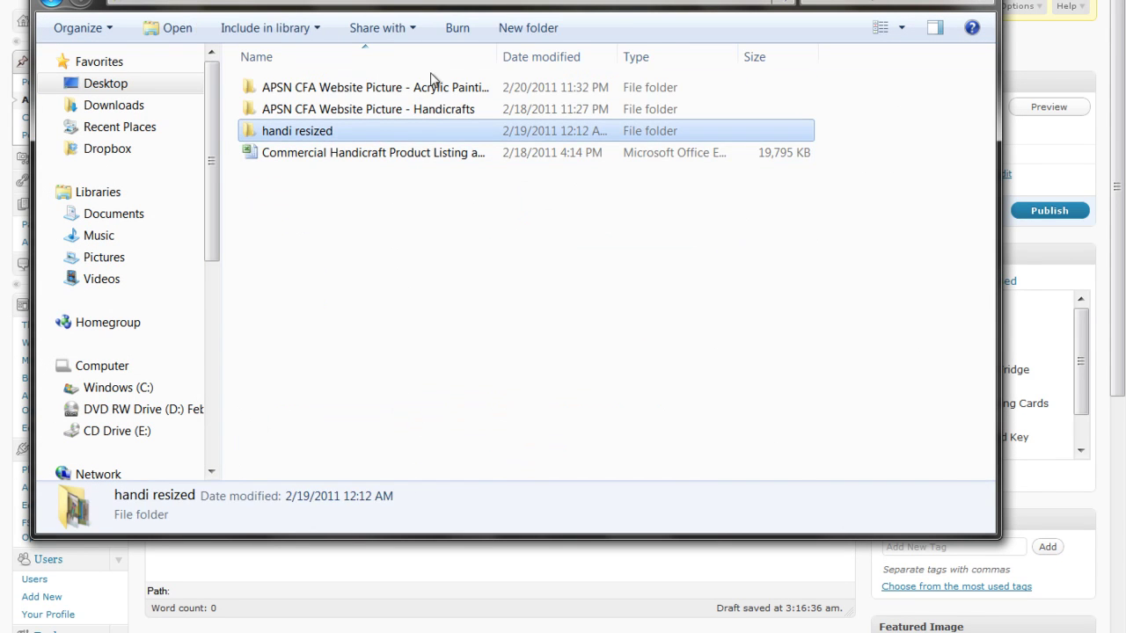
pyautogui.doubleClick(433, 91)
pyautogui.scroll(-10, 729, 332)
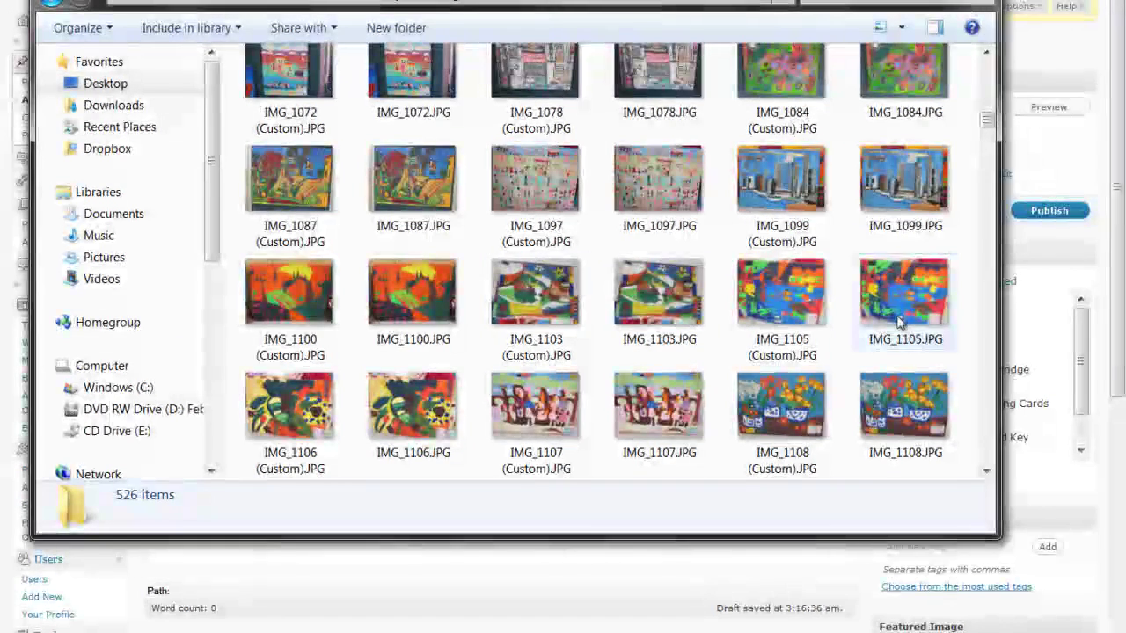
pyautogui.scroll(-8, 915, 317)
pyautogui.doubleClick(809, 179)
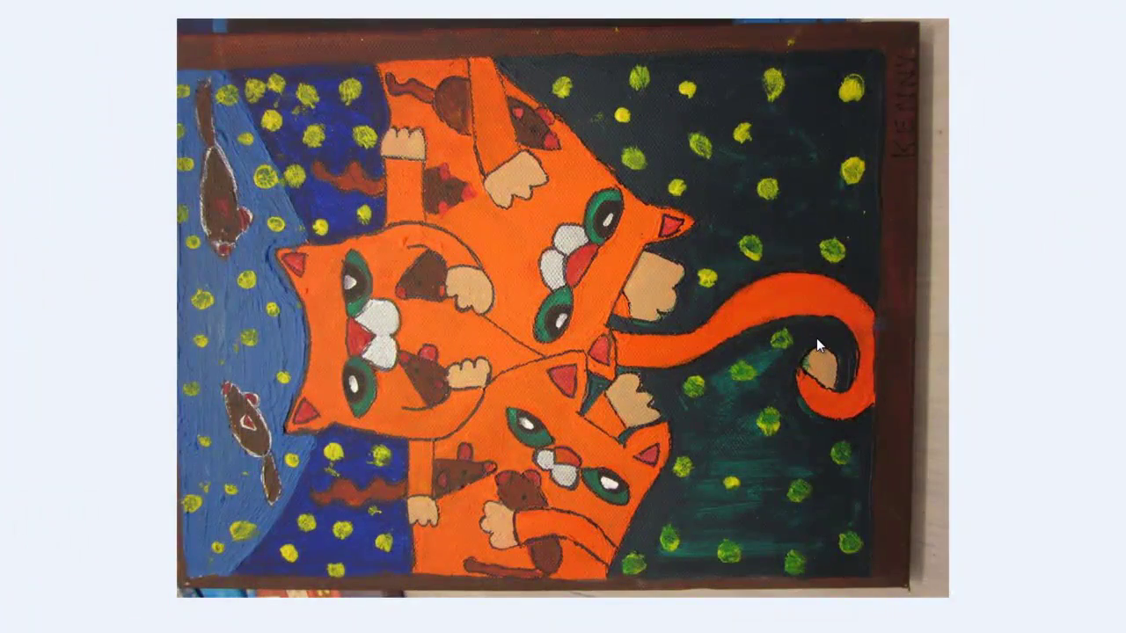
# Replace '4 Fishes' in the new post's title with 'Cats'.
pyautogui.hotkey('alt', 'Tab')
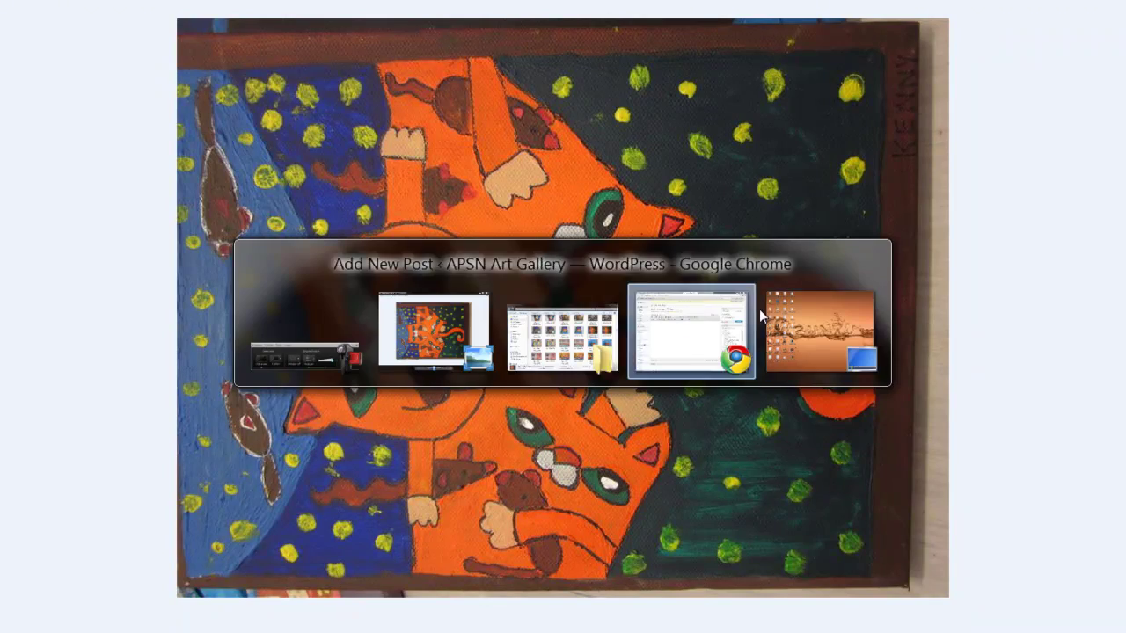
pyautogui.moveTo(307, 85); pyautogui.dragTo(628, 93)
pyautogui.hotkey('alt', 'Tab')
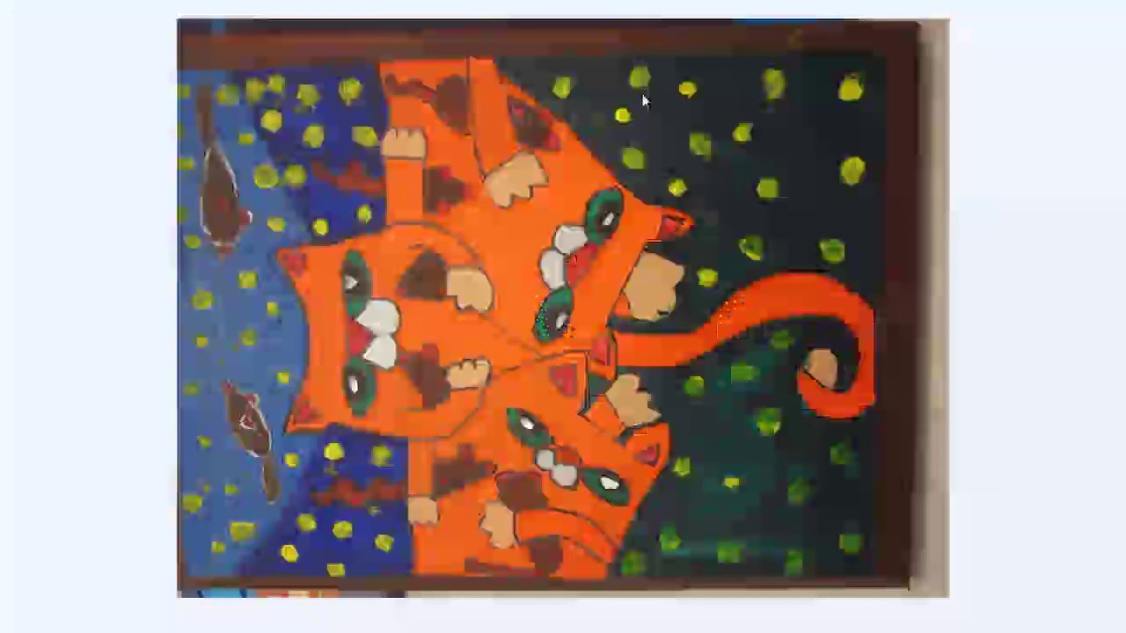
pyautogui.hotkey('alt', 'Tab')
pyautogui.write('Cats')
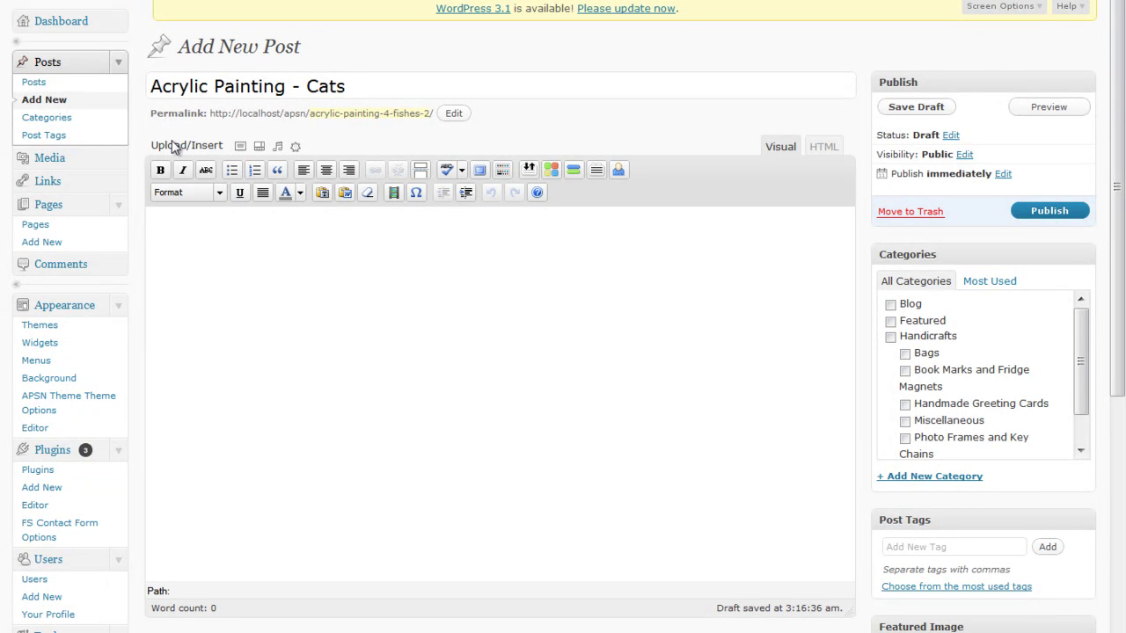
pyautogui.moveTo(239, 113); pyautogui.dragTo(288, 114)
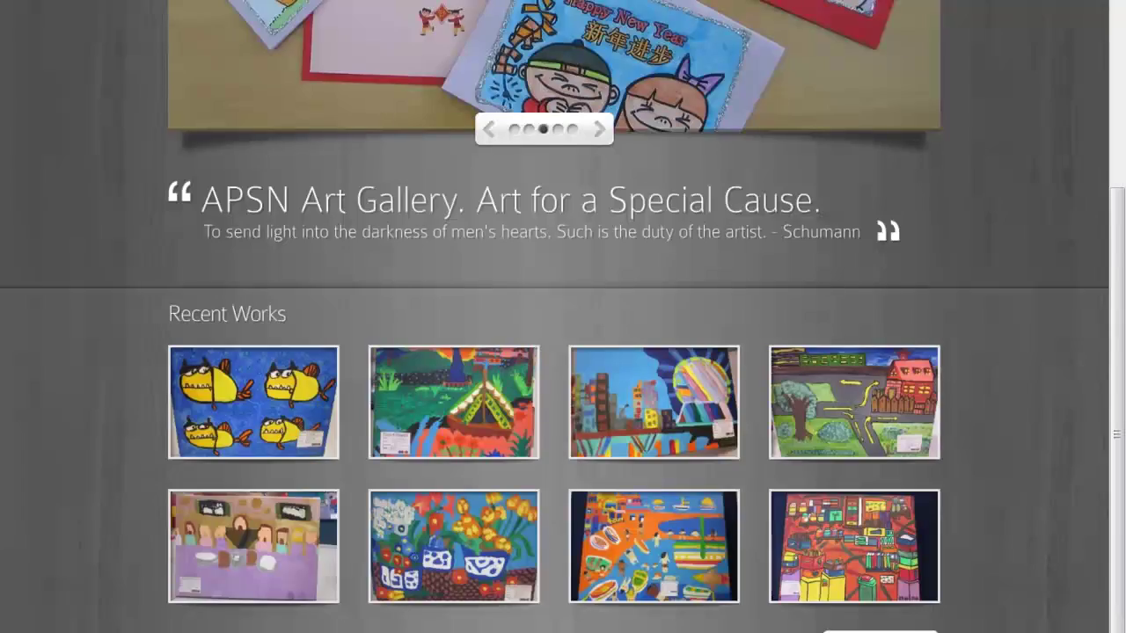
# File the post under the Paintings category.
pyautogui.scroll(3, 563, 317)
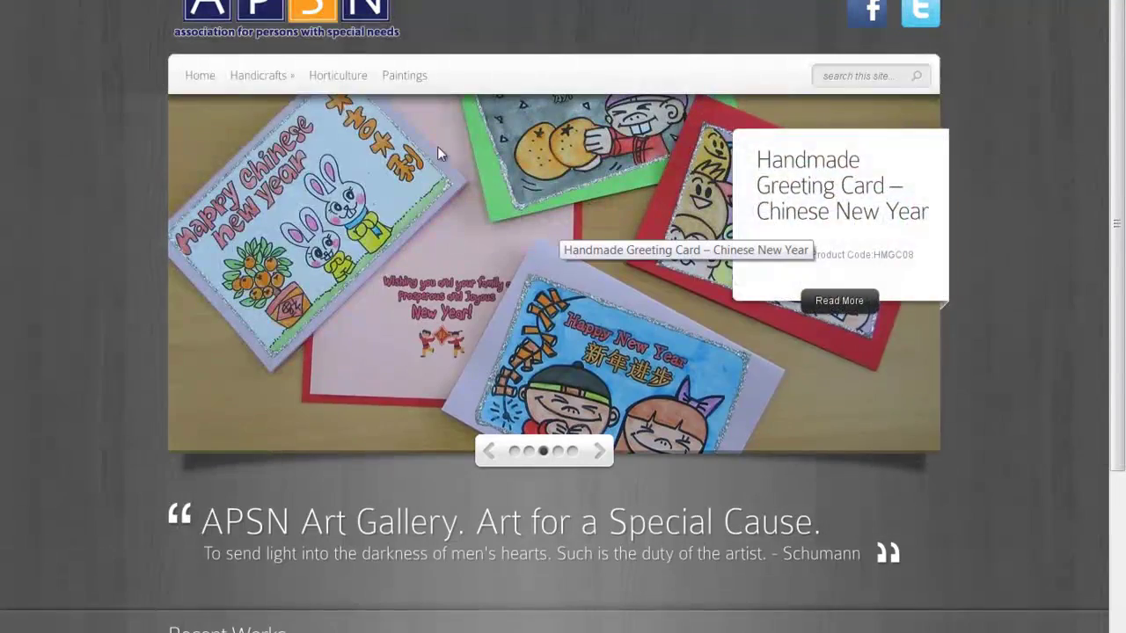
pyautogui.moveTo(284, 86)
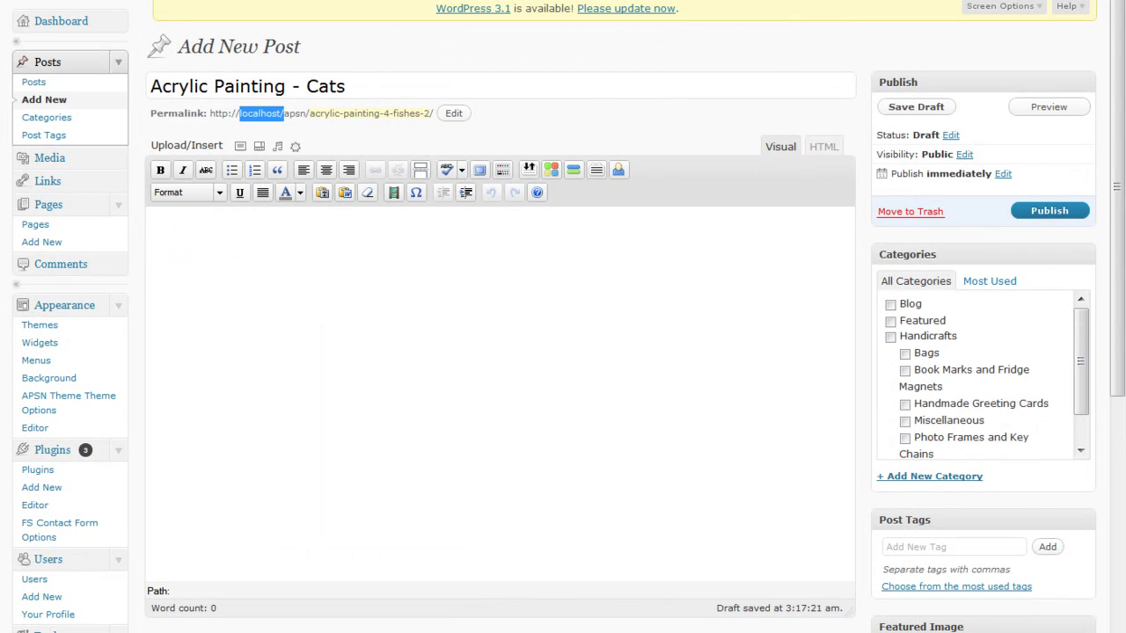
pyautogui.click(608, 437)
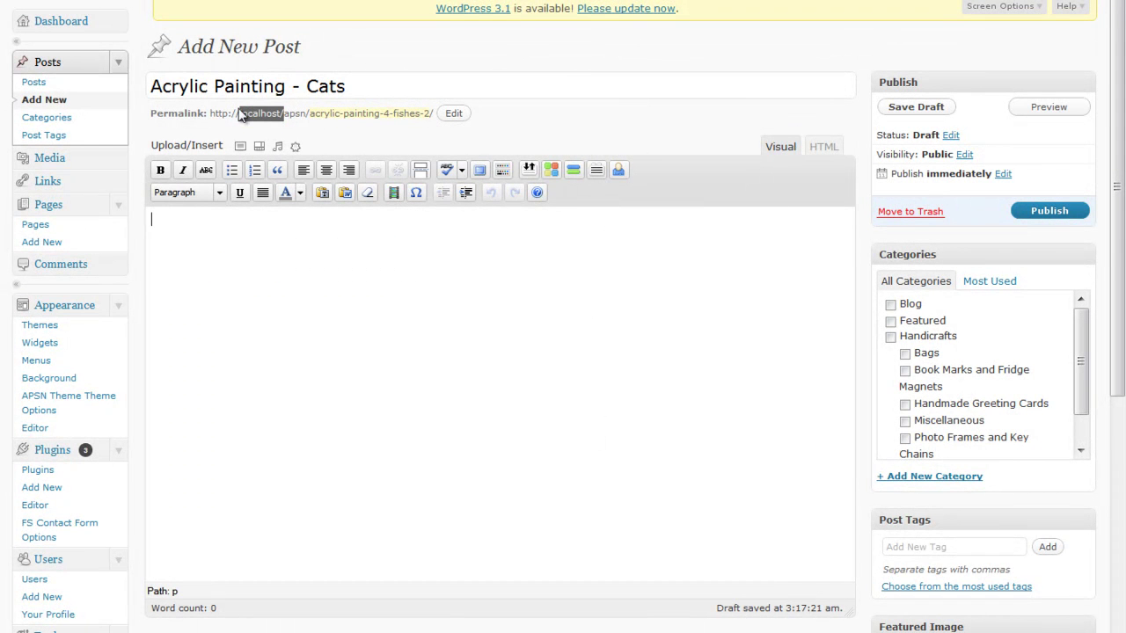
pyautogui.scroll(-1, 1041, 374)
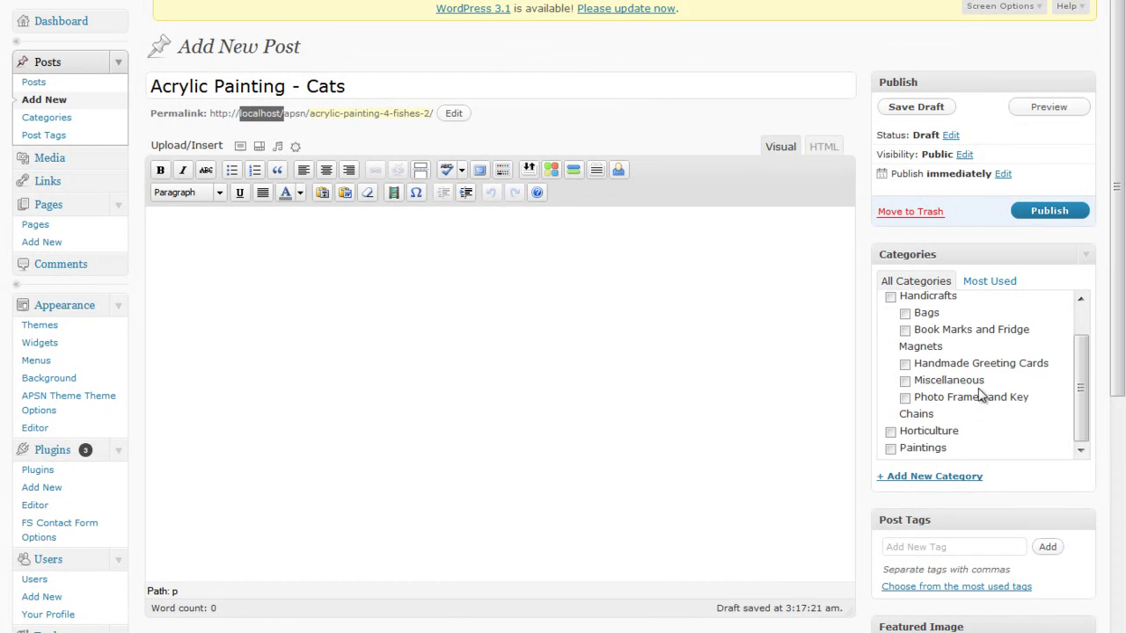
pyautogui.click(917, 447)
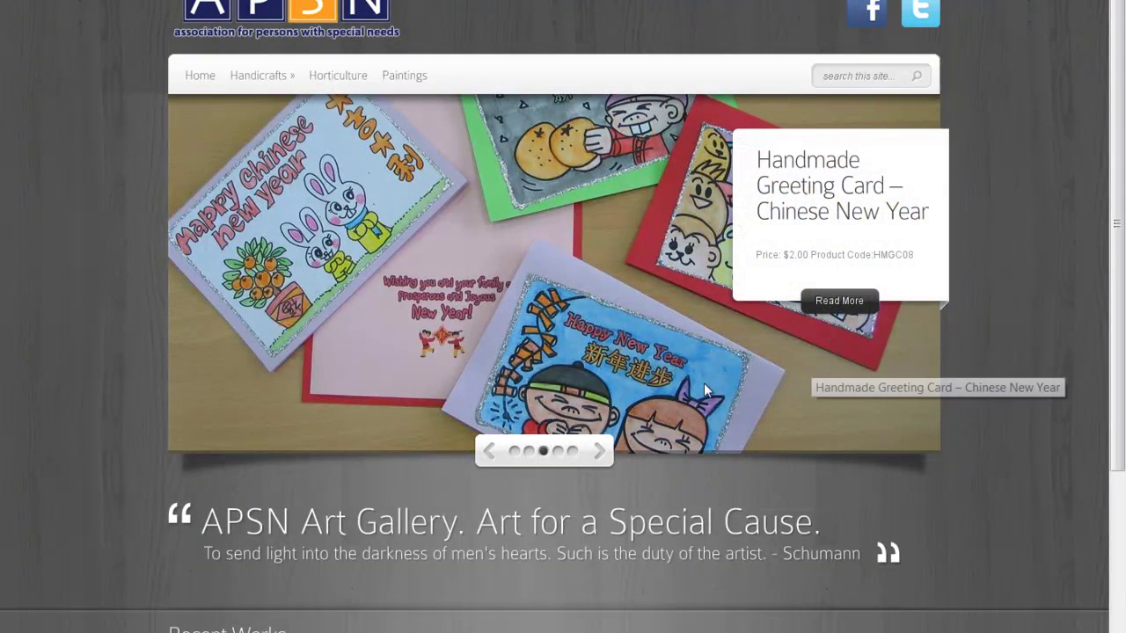
# Advance the homepage slider two slides and scroll the page.
pyautogui.click(600, 451)
pyautogui.click(599, 451)
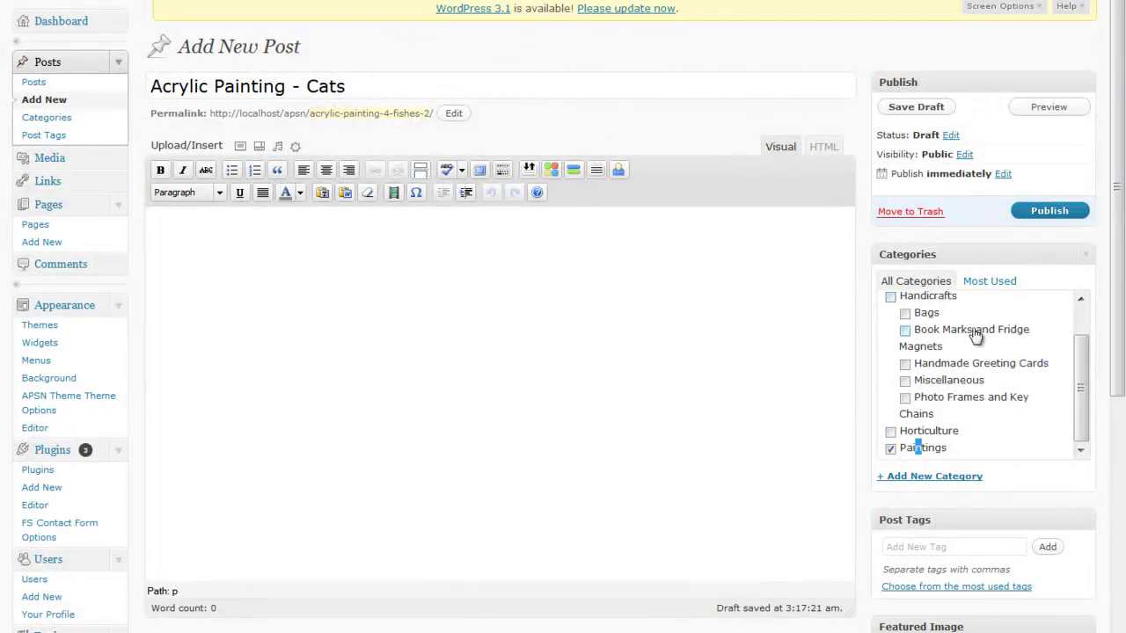
pyautogui.scroll(2, 974, 336)
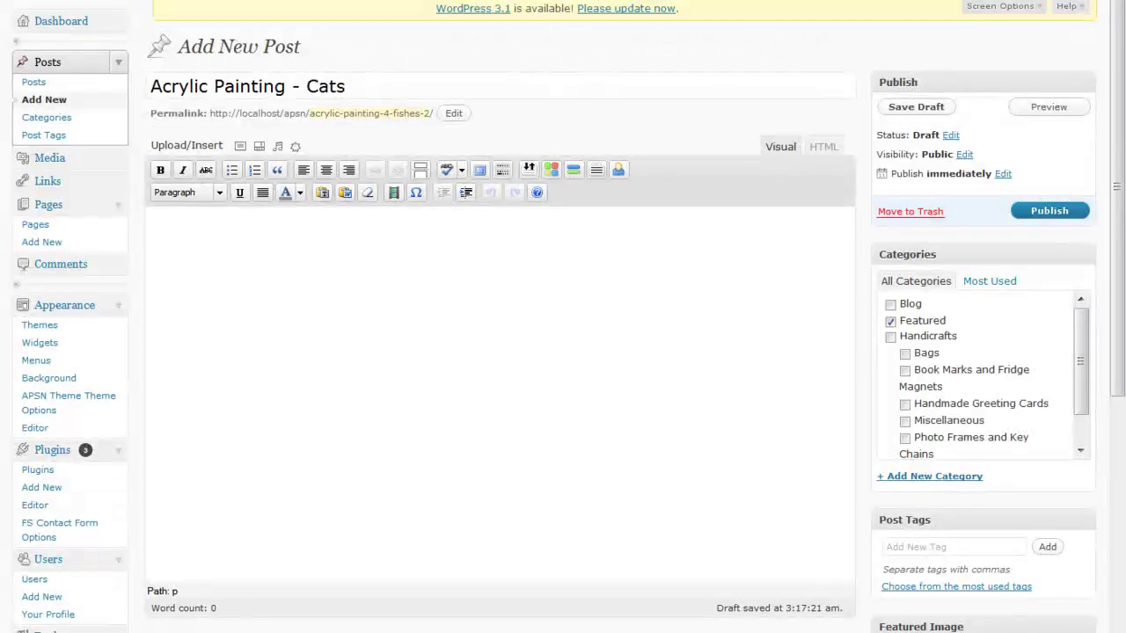
pyautogui.scroll(-3, 859, 307)
# Copy the 4 Fishes body (Price: $20.00, Product Code: AP287, contact form) into the Cats draft.
pyautogui.scroll(-1, 959, 279)
pyautogui.scroll(-2, 940, 289)
pyautogui.scroll(2, 860, 256)
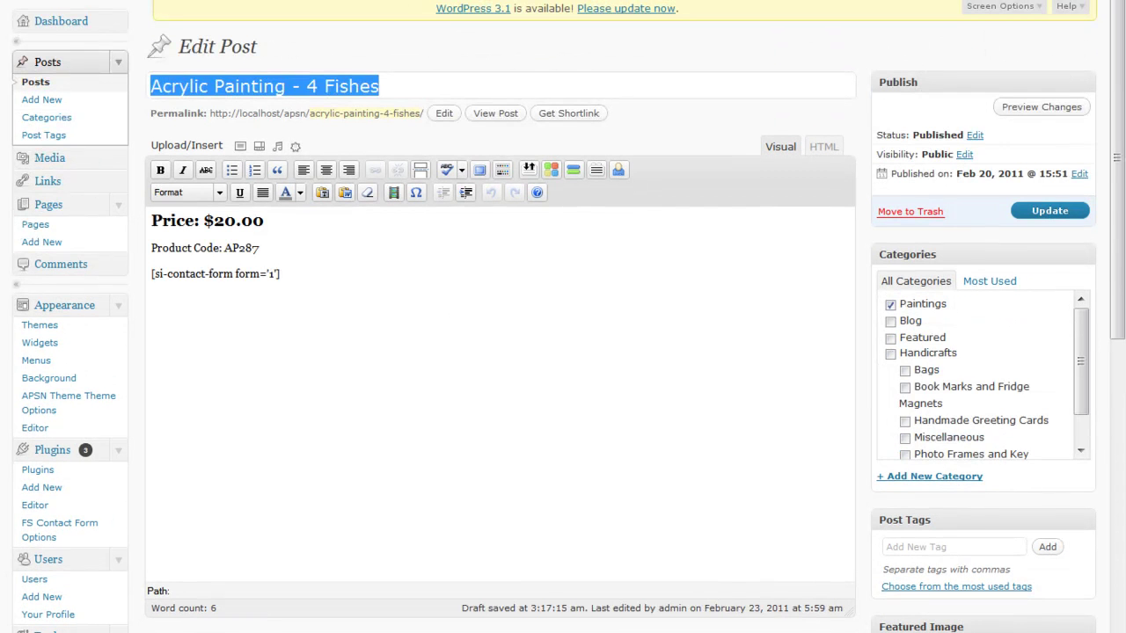
pyautogui.moveTo(283, 273); pyautogui.dragTo(51, 154)
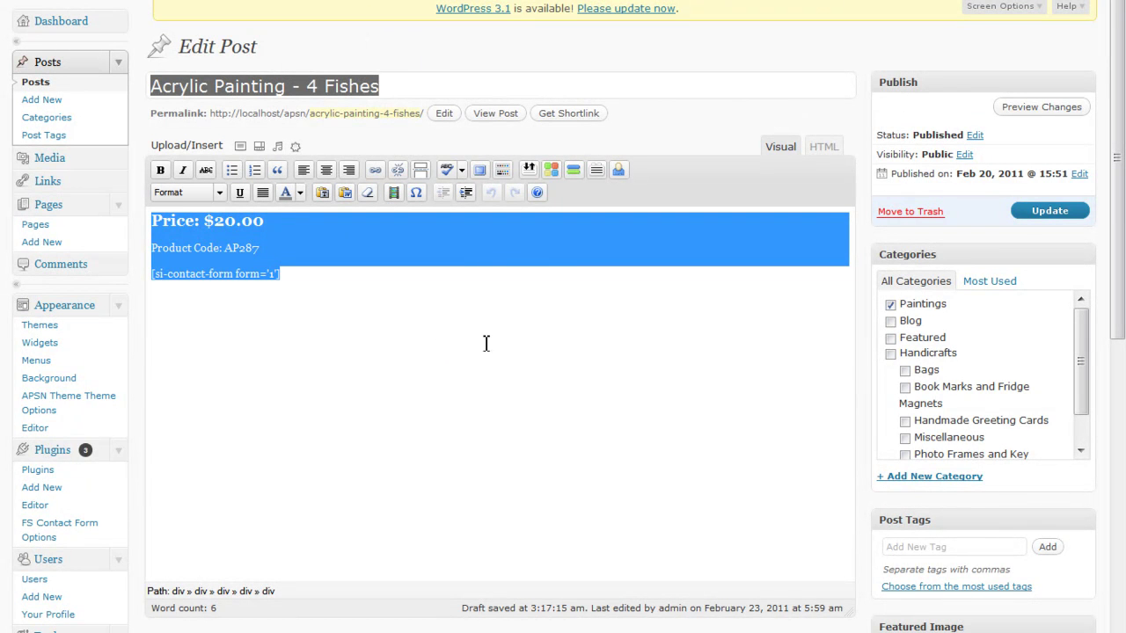
pyautogui.rightClick(319, 268)
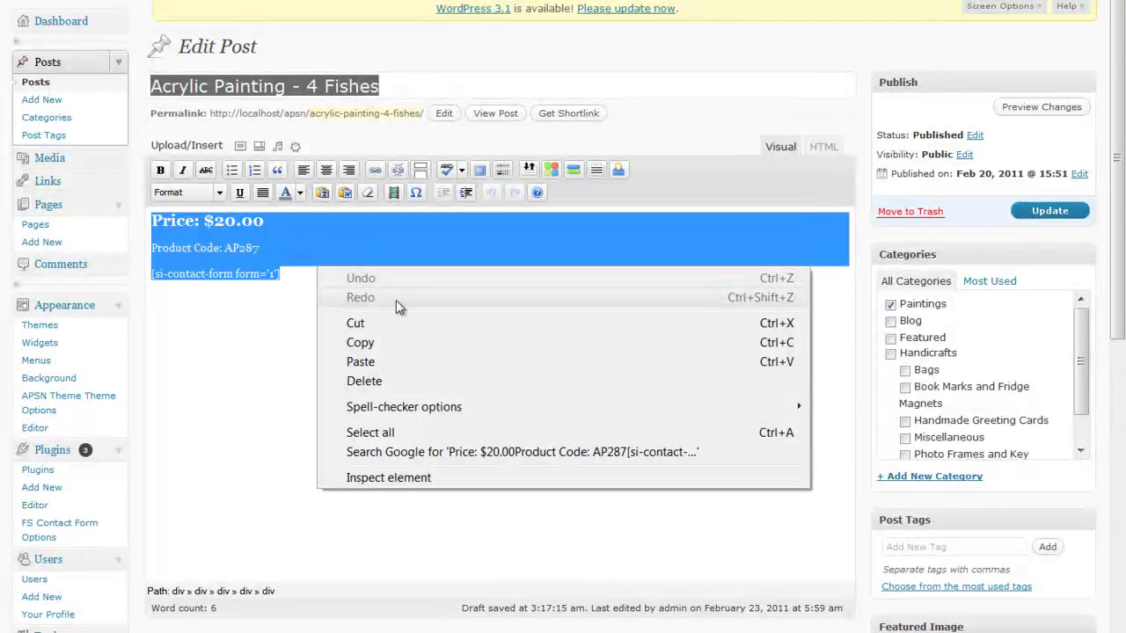
pyautogui.click(412, 346)
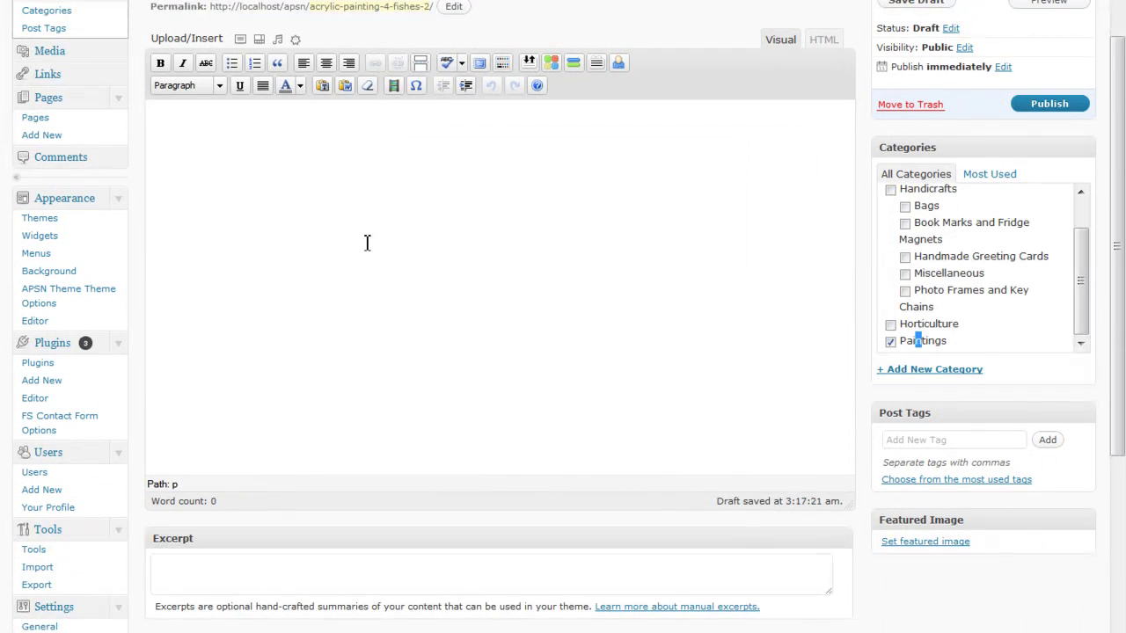
pyautogui.rightClick(364, 237)
pyautogui.click(490, 332)
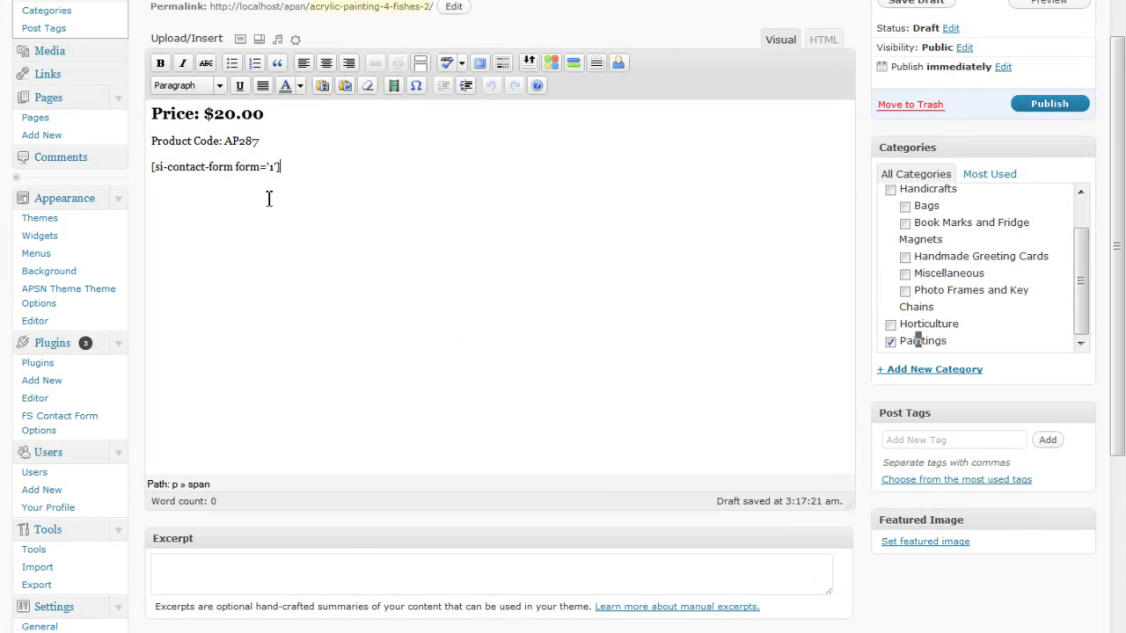
# Change the price to $99.00, the product code to APTEST12, and the shortcode to form 2.
pyautogui.click(226, 128)
pyautogui.press('Up')
pyautogui.press('Home')
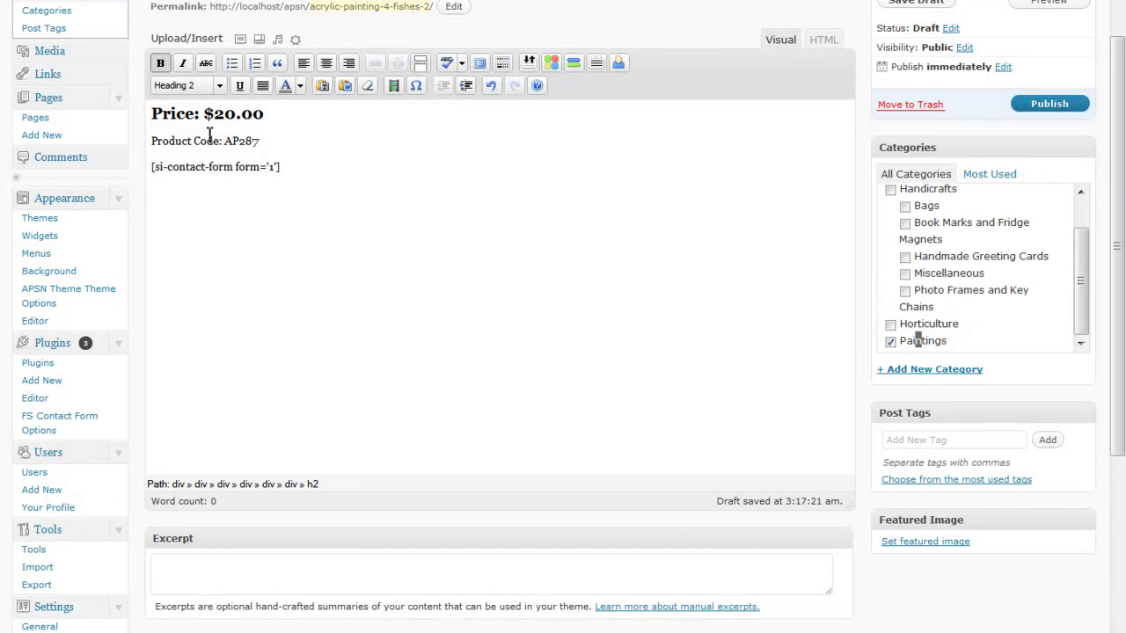
pyautogui.moveTo(214, 114); pyautogui.dragTo(228, 119)
pyautogui.write('9')
pyautogui.press('Delete')
pyautogui.write('9')
pyautogui.hotkey('shift', 'Left')
pyautogui.hotkey('shift', 'Left')
pyautogui.hotkey('shift', 'Left')
pyautogui.hotkey('shift', 'Left')
pyautogui.hotkey('shift', 'Left')
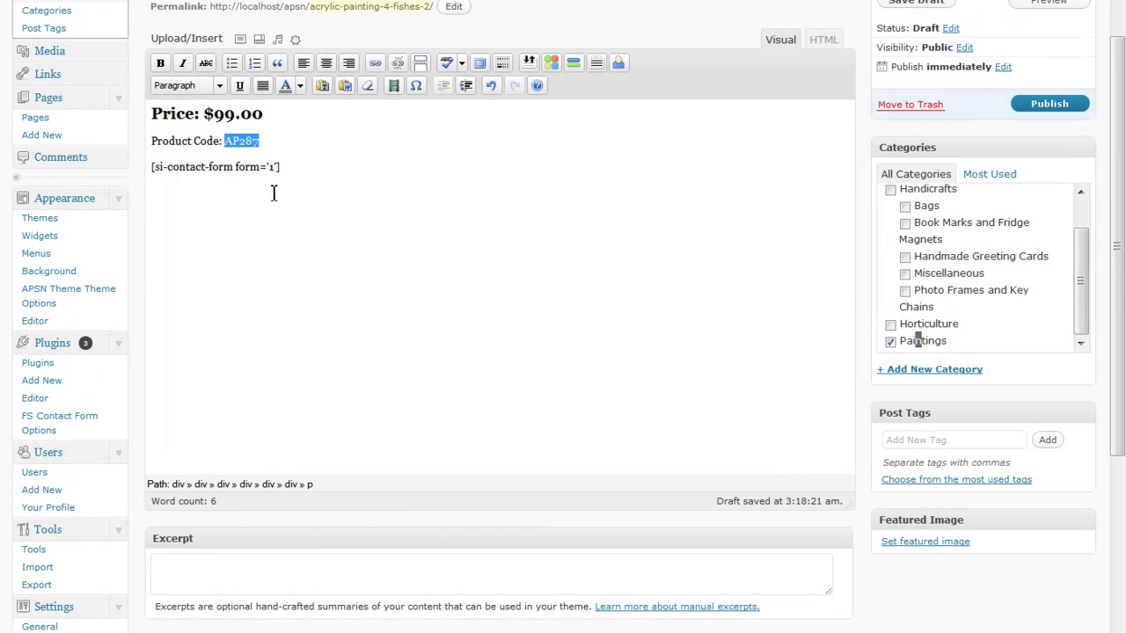
pyautogui.write('APTEST12')
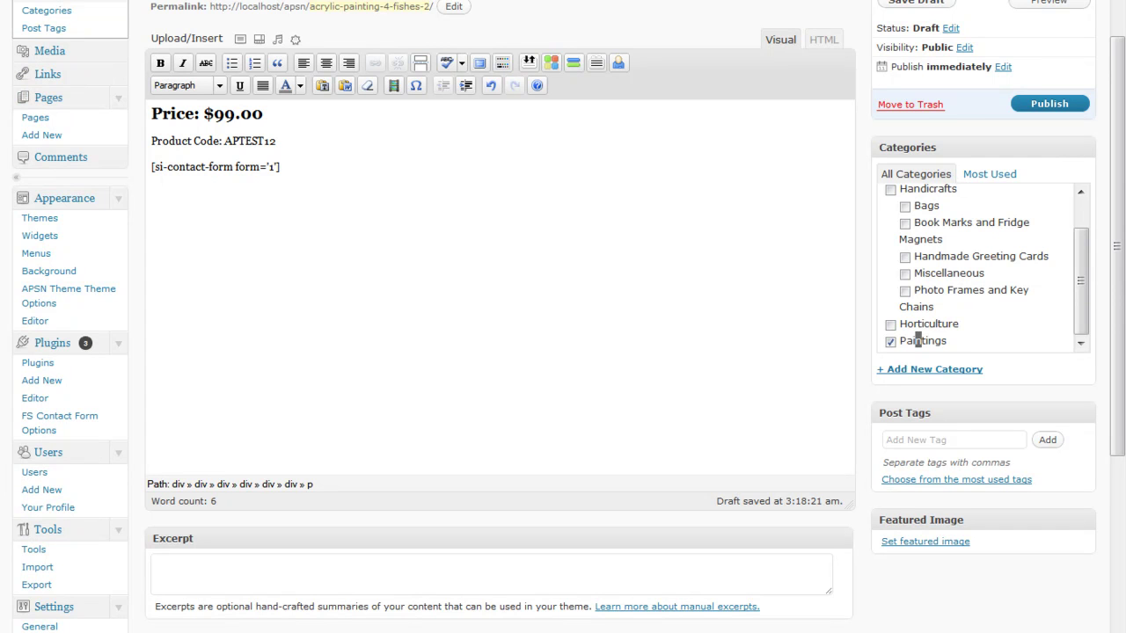
pyautogui.doubleClick(271, 166)
pyautogui.write('2')
# Open the featured-image upload window for the Acrylic Painting - Cats post.
pyautogui.scroll(-5, 859, 352)
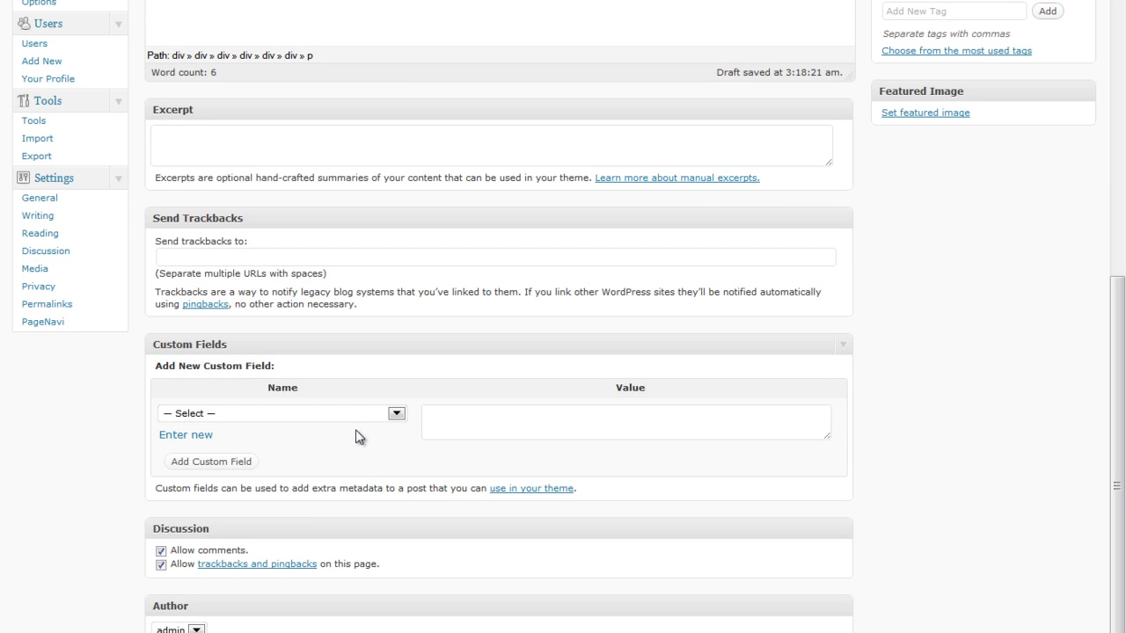
pyautogui.scroll(4, 510, 435)
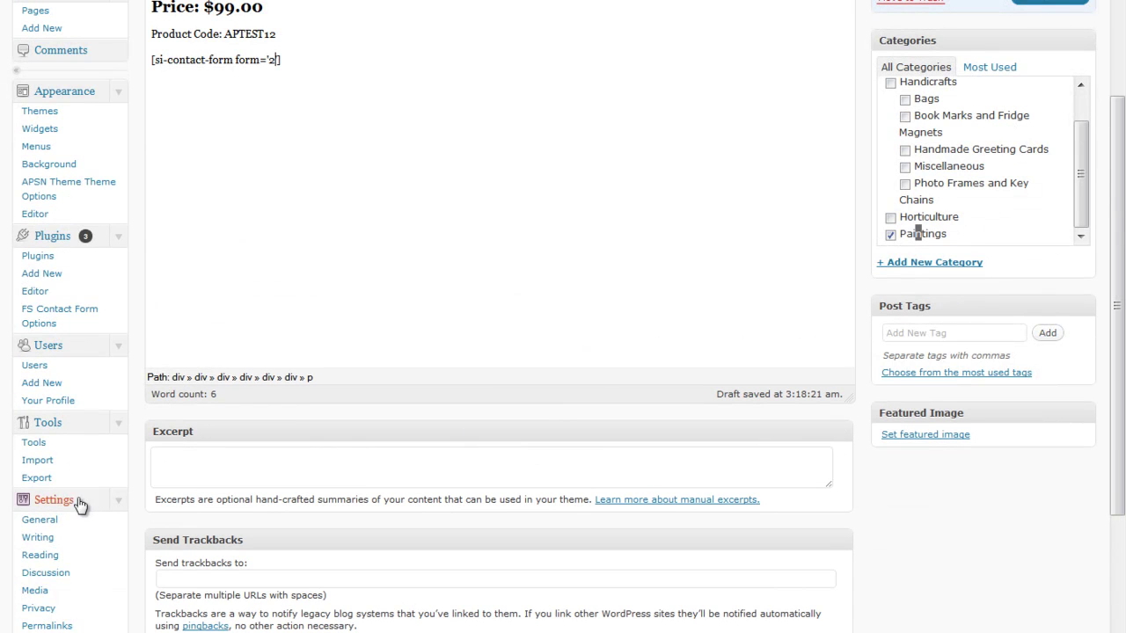
pyautogui.scroll(1, 983, 586)
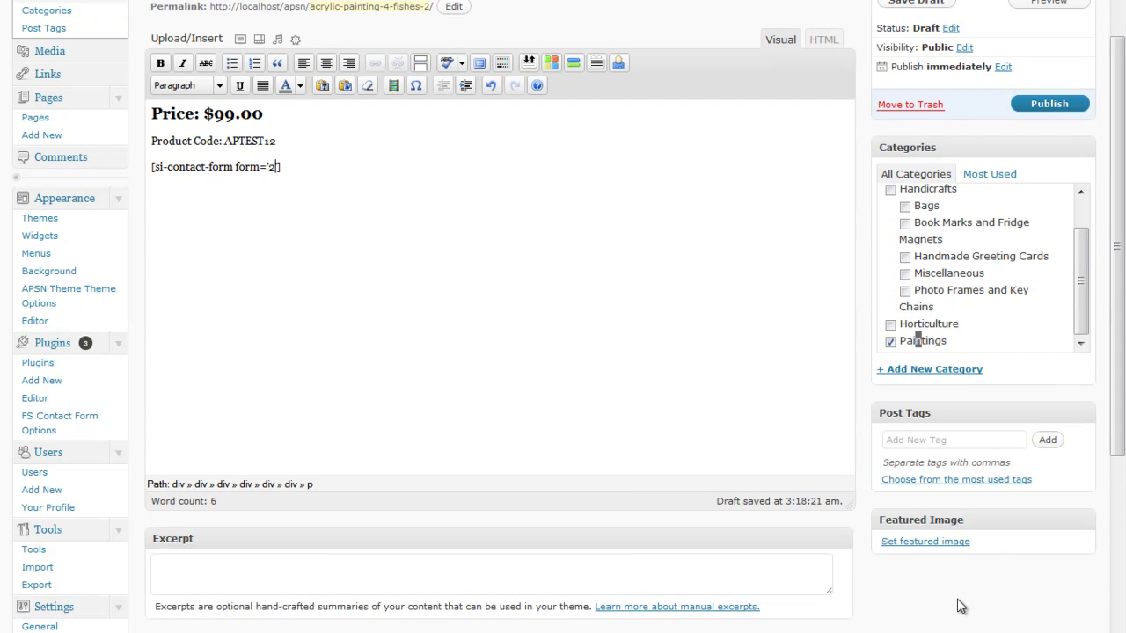
pyautogui.click(945, 543)
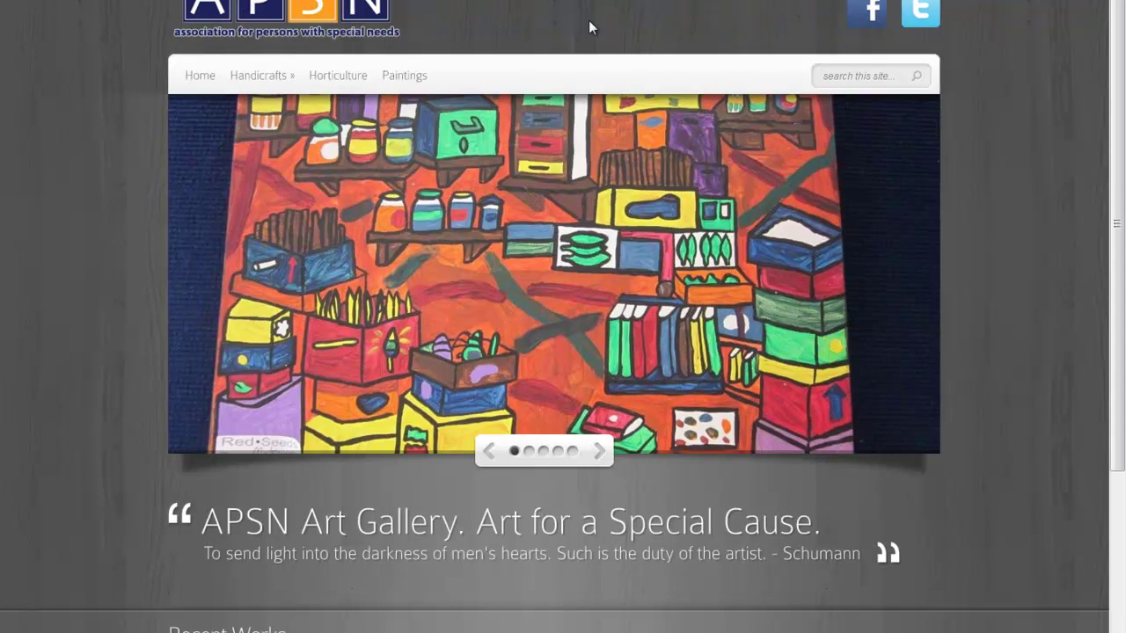
# Scroll down the APSN homepage to the Recent Works painting thumbnails.
pyautogui.scroll(-3, 789, 475)
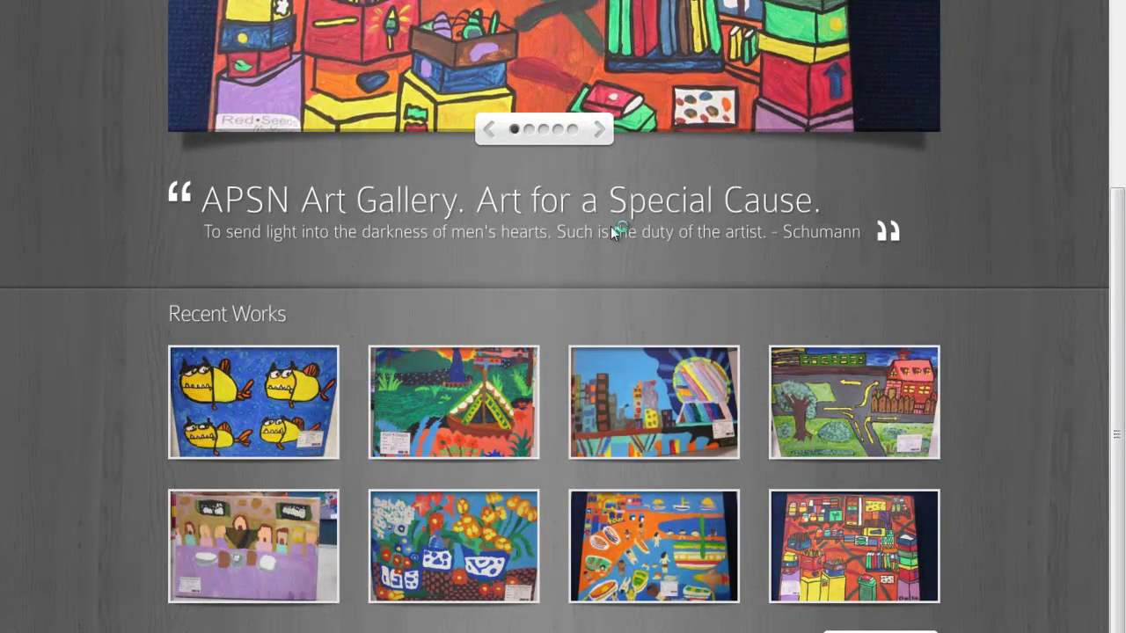
pyautogui.scroll(-2, 938, 297)
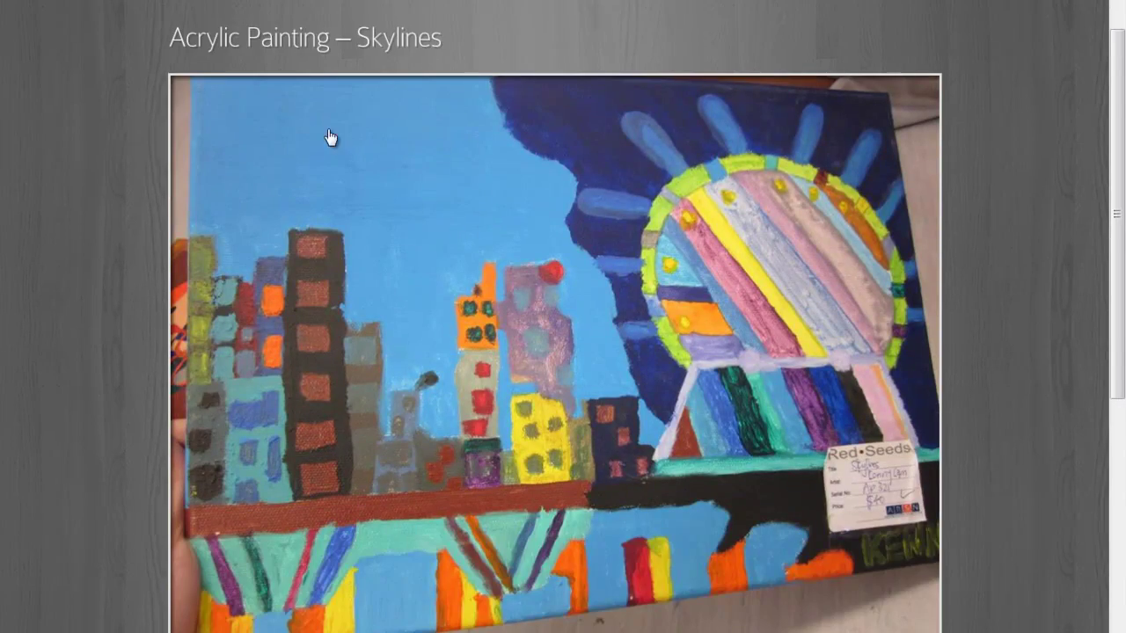